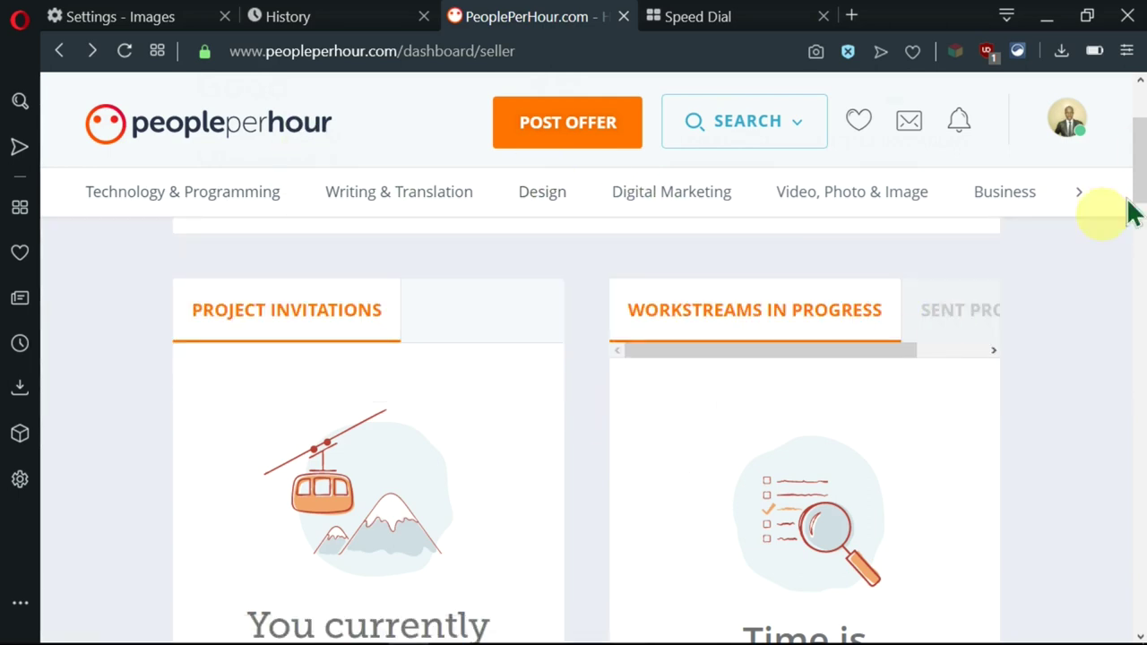
Open the Payments area of the account
{"action": "left_click", "coordinate": [1079, 128]}
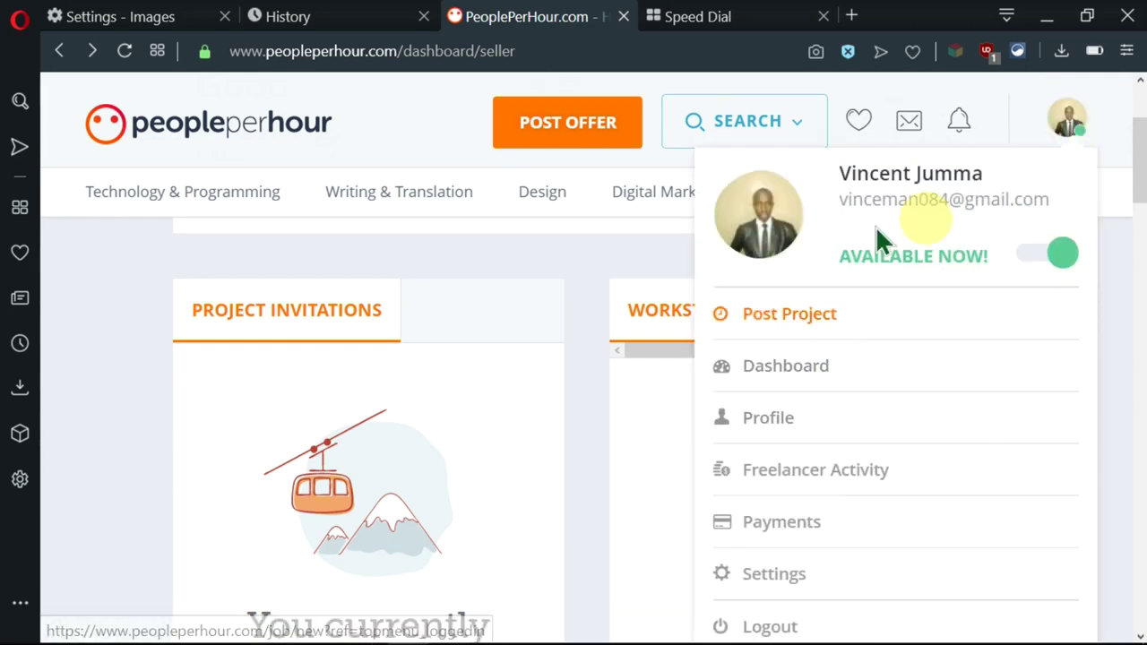
{"action": "scroll", "coordinate": [880, 391], "scroll_direction": "down", "scroll_amount": 1}
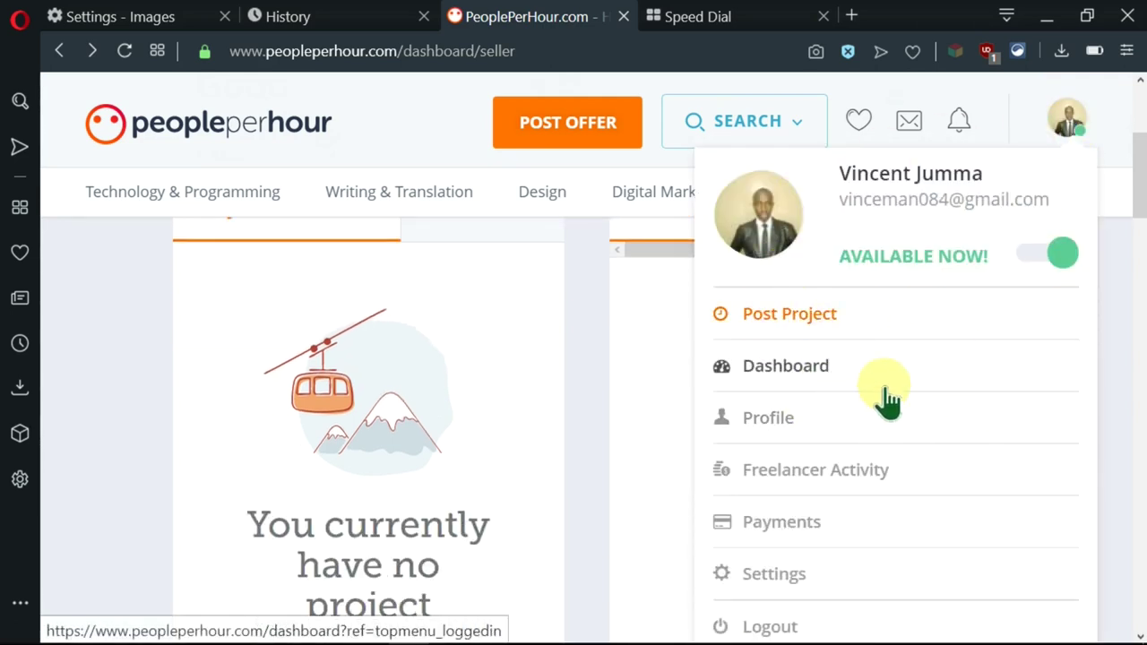
{"action": "left_click", "coordinate": [786, 528]}
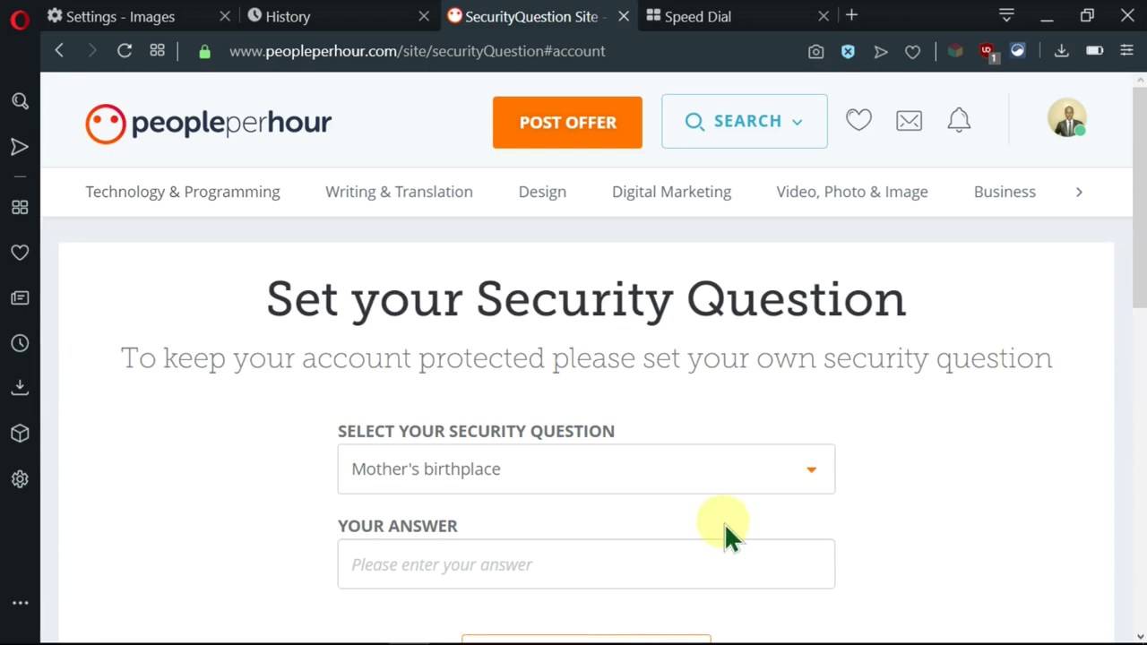
Choose "Create your own question" as the security question type and activate the custom question field
{"action": "left_click", "coordinate": [810, 479]}
{"action": "scroll", "coordinate": [506, 529], "scroll_direction": "down", "scroll_amount": 3}
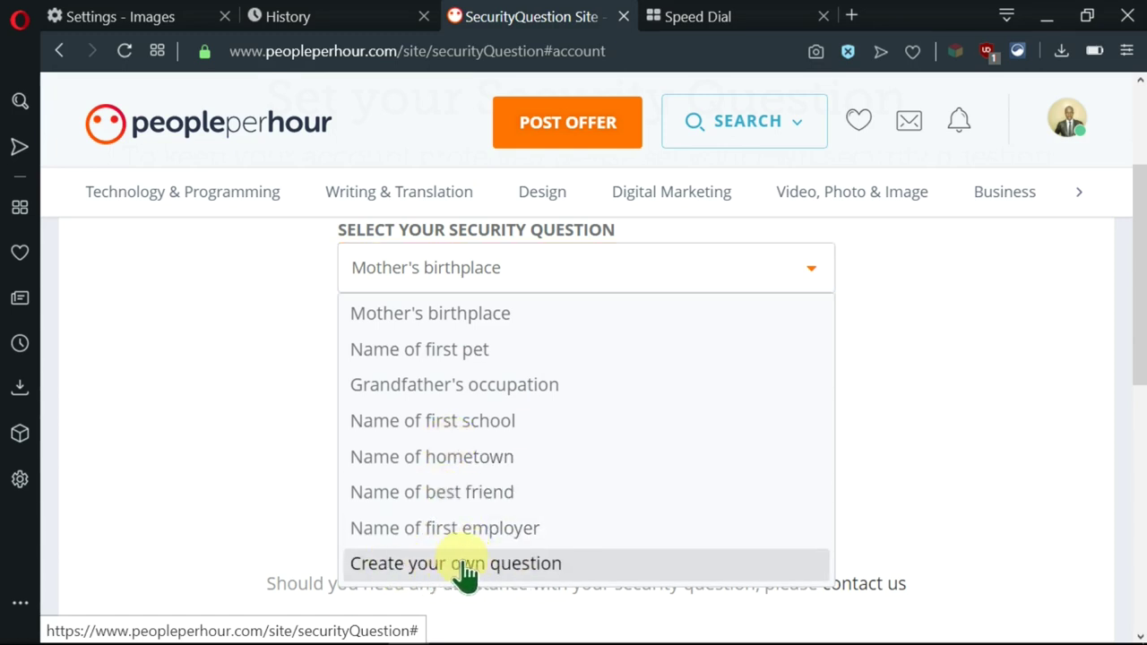
{"action": "left_click", "coordinate": [466, 564]}
{"action": "scroll", "coordinate": [901, 394], "scroll_direction": "up", "scroll_amount": 1}
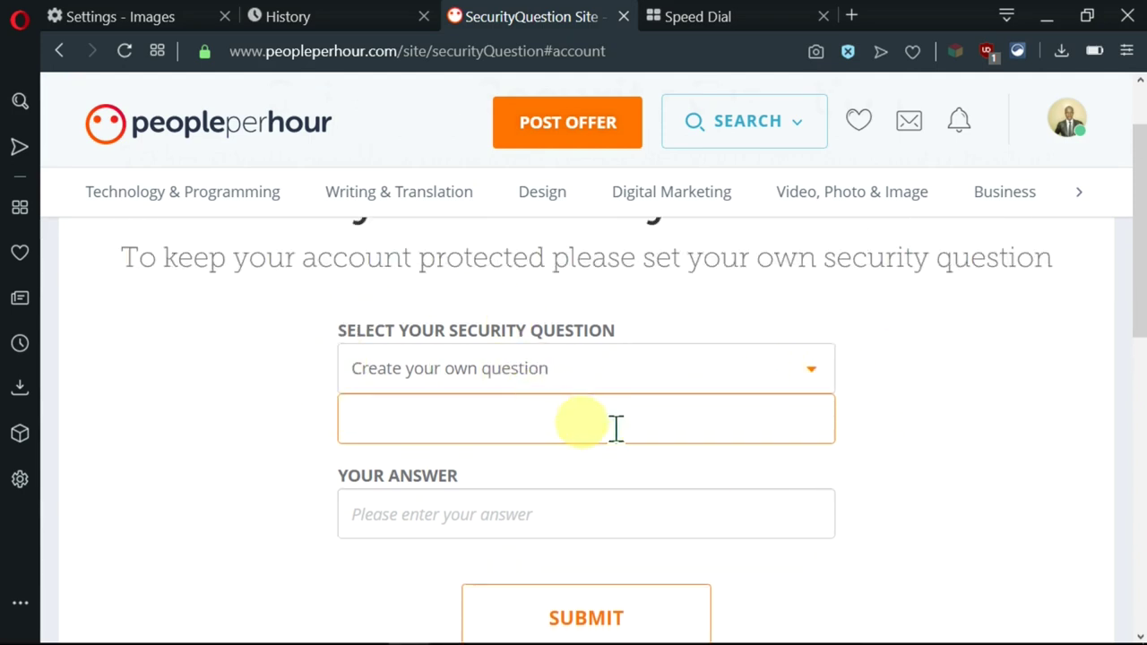
{"action": "left_click", "coordinate": [934, 427]}
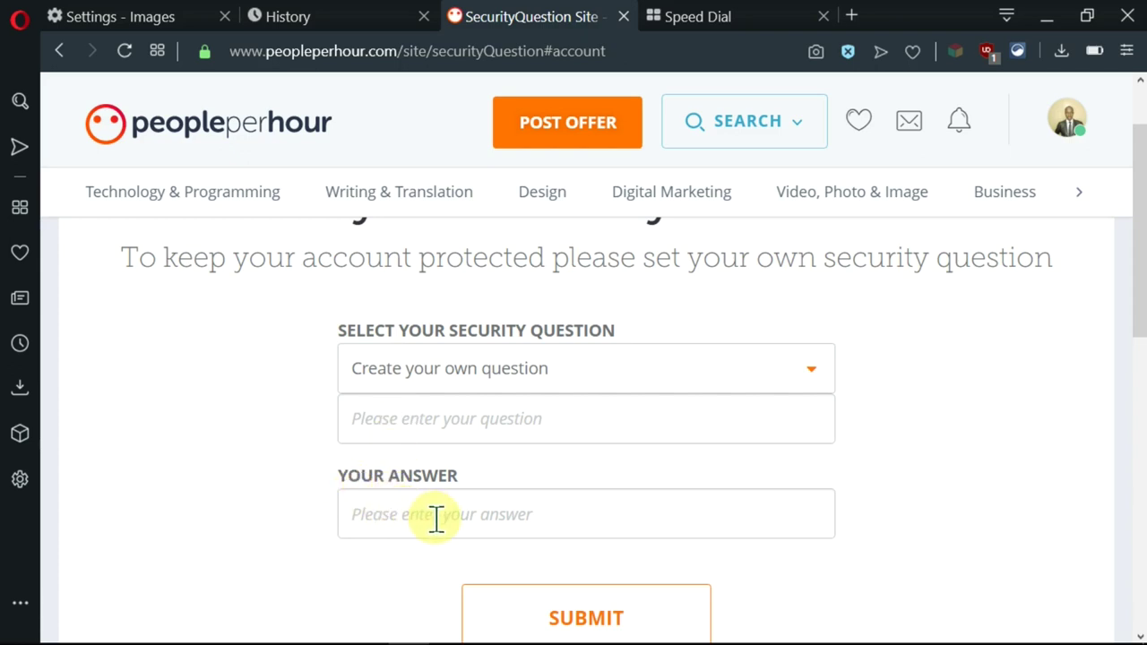
{"action": "scroll", "coordinate": [708, 542], "scroll_direction": "down", "scroll_amount": 1}
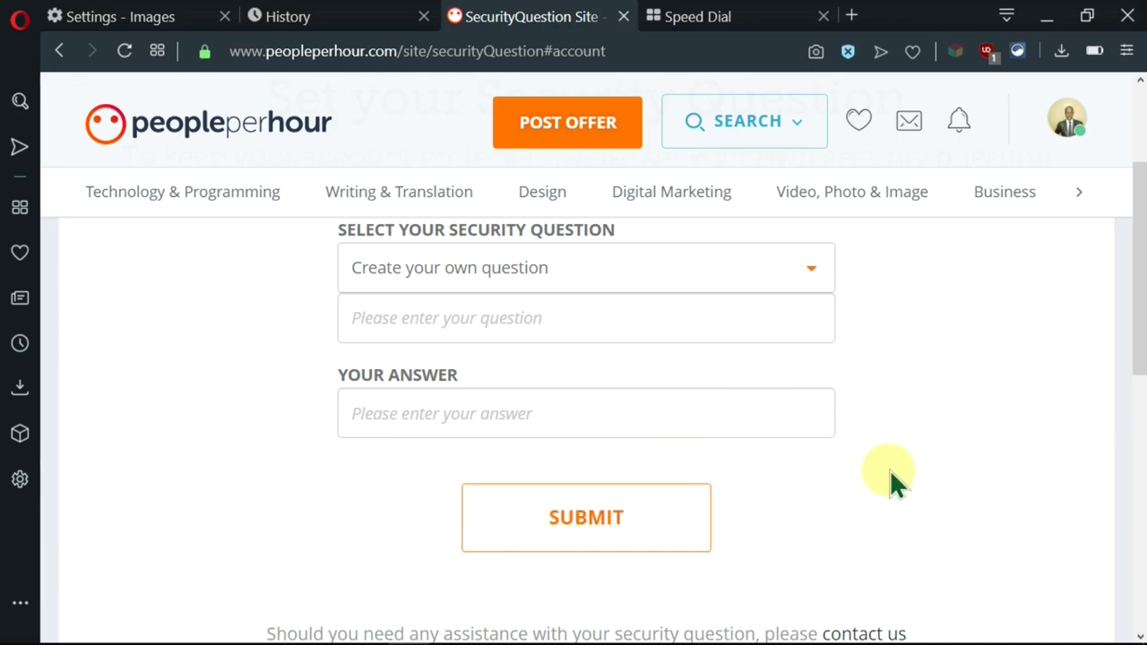
{"action": "left_click", "coordinate": [684, 324]}
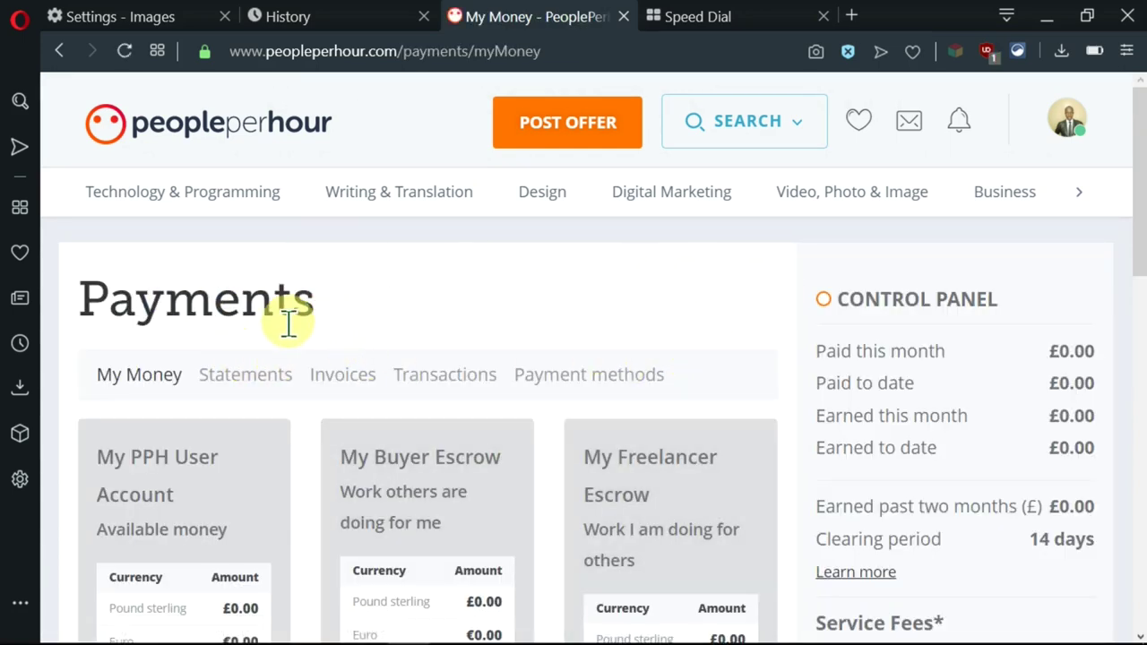
View the payment methods page, then open Payment Settings
{"action": "left_click", "coordinate": [668, 385]}
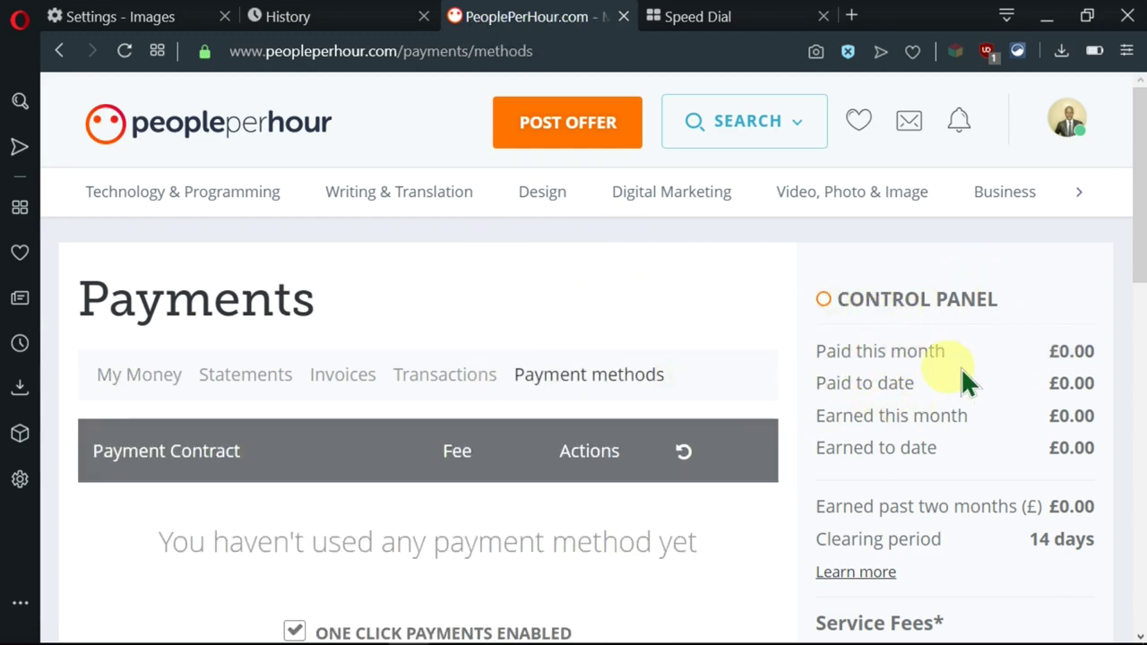
{"action": "scroll", "coordinate": [941, 337], "scroll_direction": "down", "scroll_amount": 5}
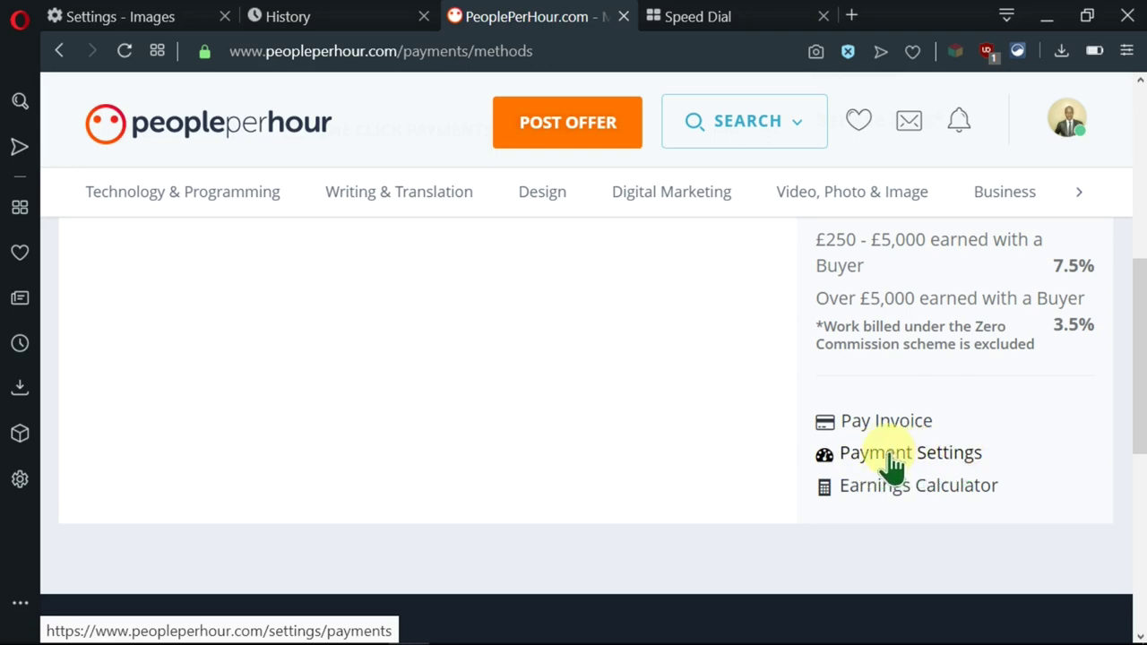
{"action": "left_click", "coordinate": [892, 455]}
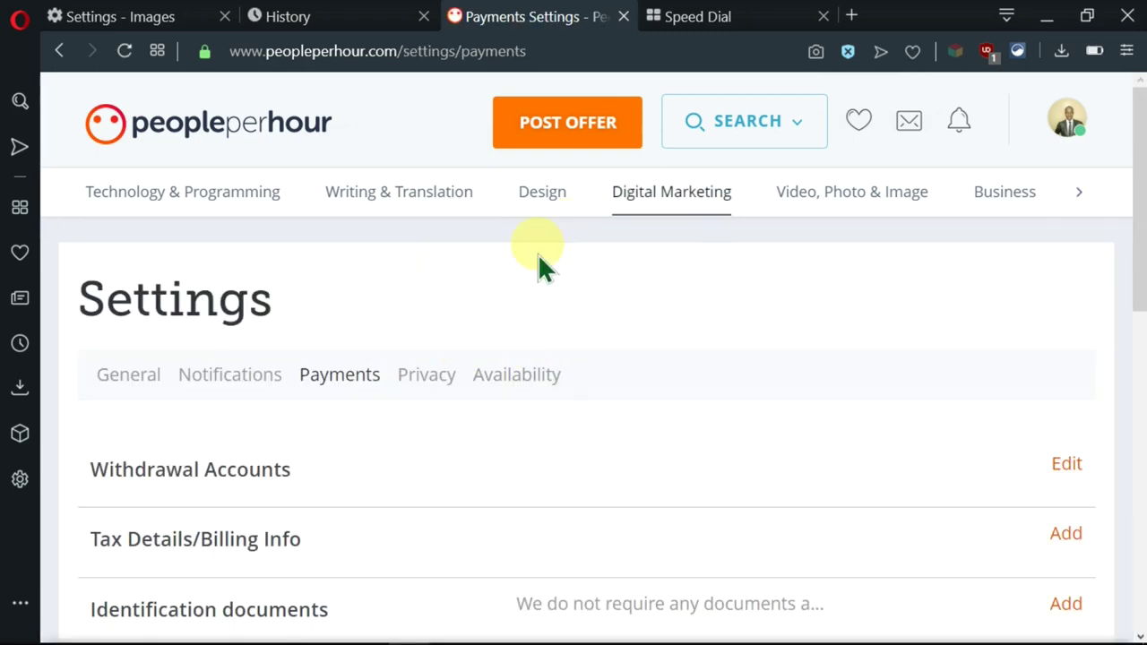
Review the payment settings, then open Withdrawal Accounts for editing and start adding a new account
{"action": "scroll", "coordinate": [637, 291], "scroll_direction": "down", "scroll_amount": 1}
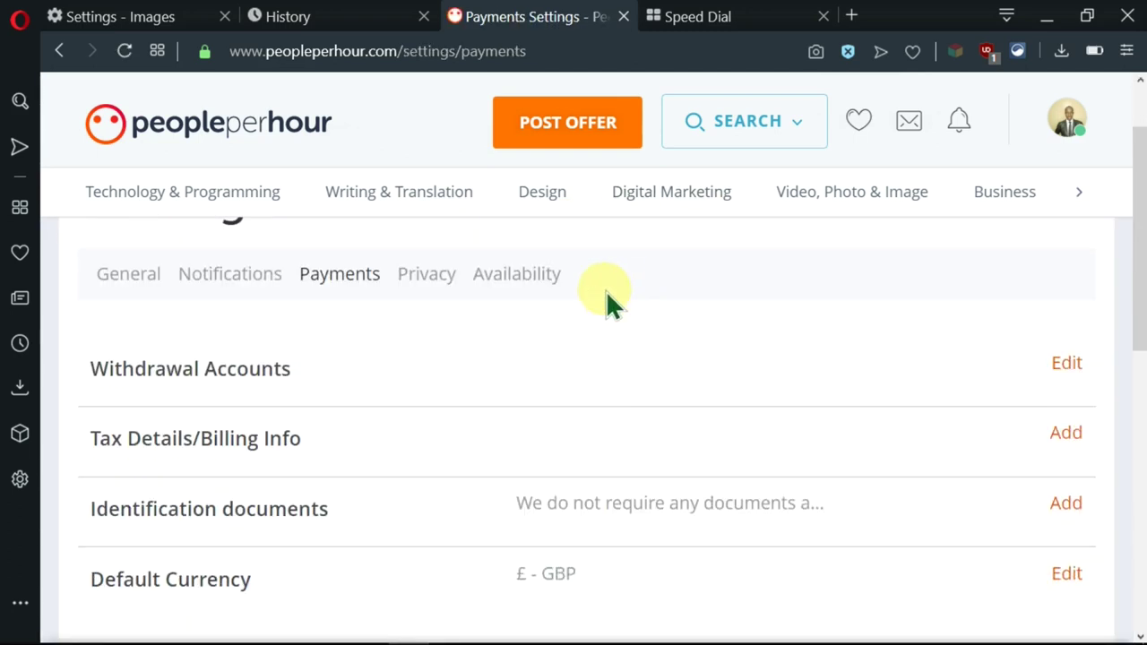
{"action": "scroll", "coordinate": [605, 296], "scroll_direction": "up", "scroll_amount": 1}
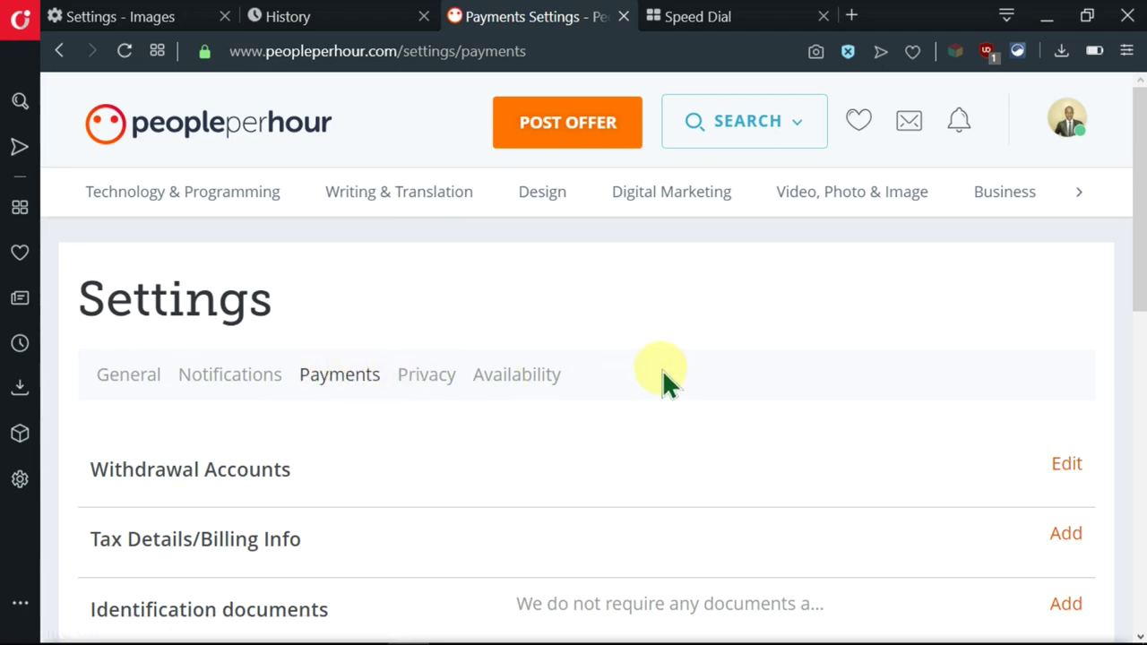
{"action": "scroll", "coordinate": [722, 338], "scroll_direction": "down", "scroll_amount": 1}
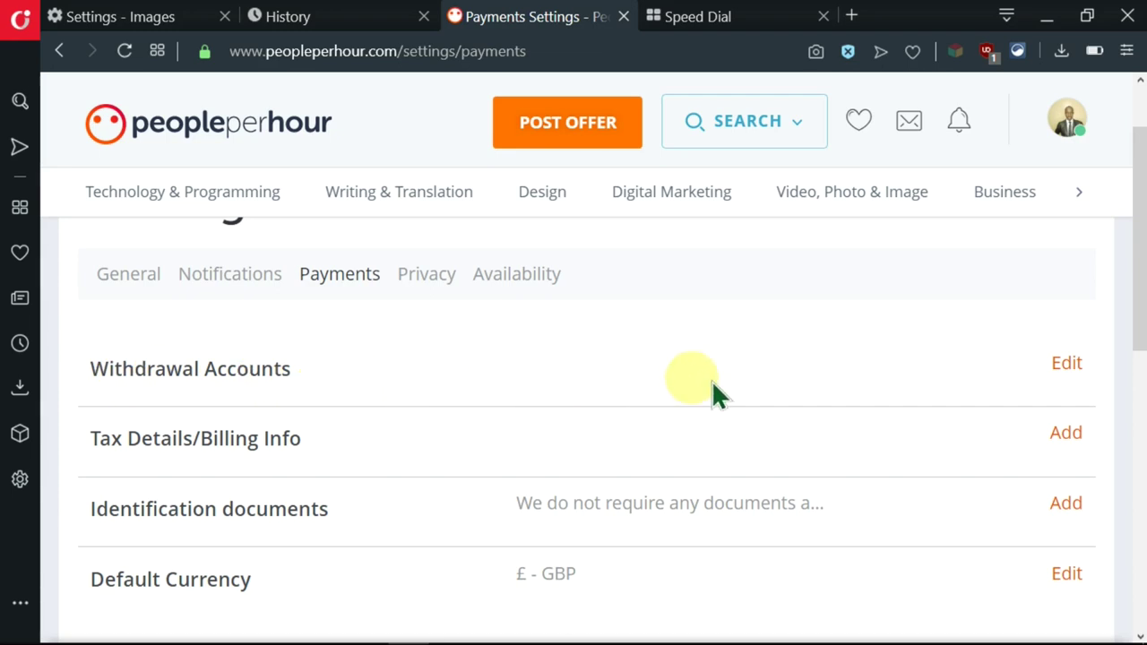
{"action": "scroll", "coordinate": [804, 387], "scroll_direction": "down", "scroll_amount": 1}
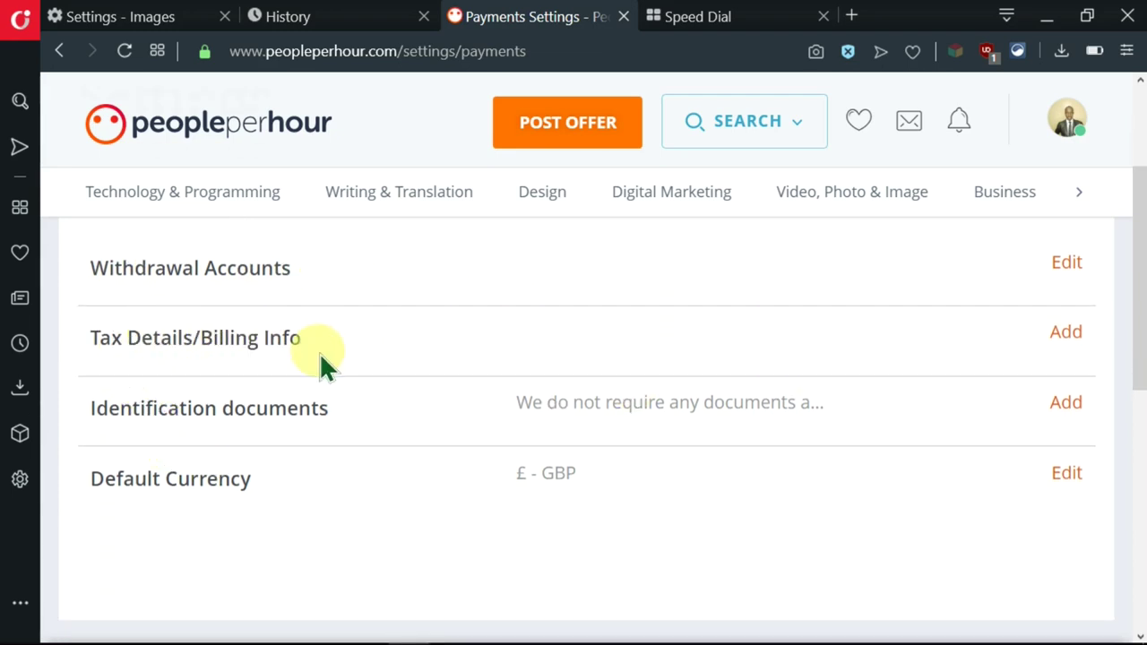
{"action": "scroll", "coordinate": [320, 363], "scroll_direction": "down", "scroll_amount": 1}
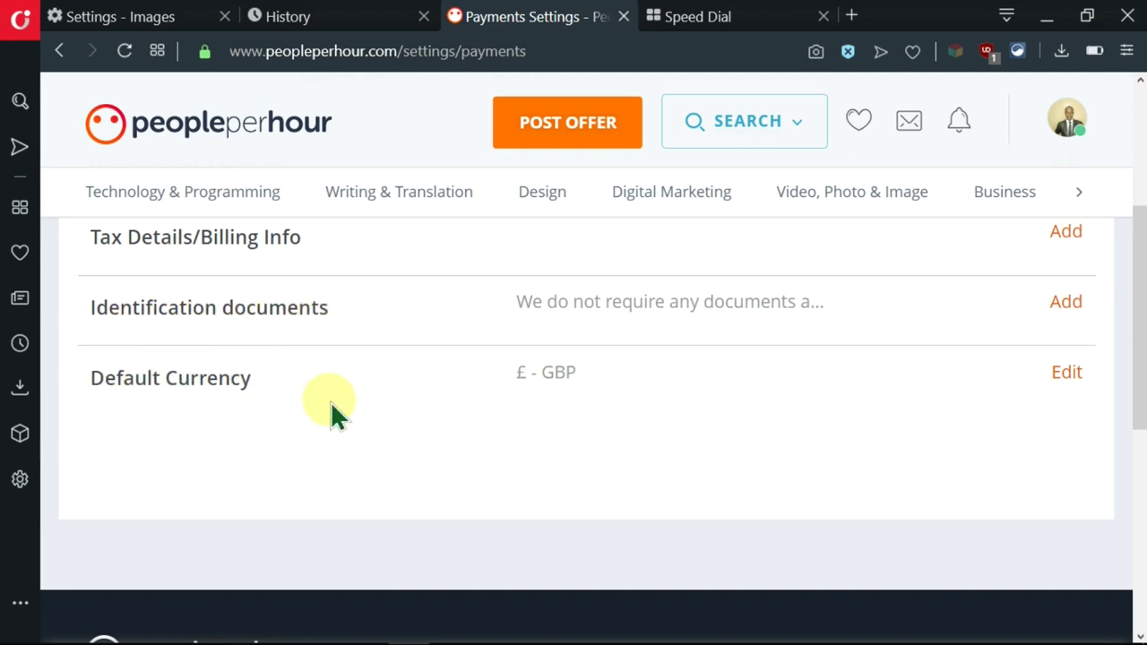
{"action": "scroll", "coordinate": [353, 403], "scroll_direction": "up", "scroll_amount": 2}
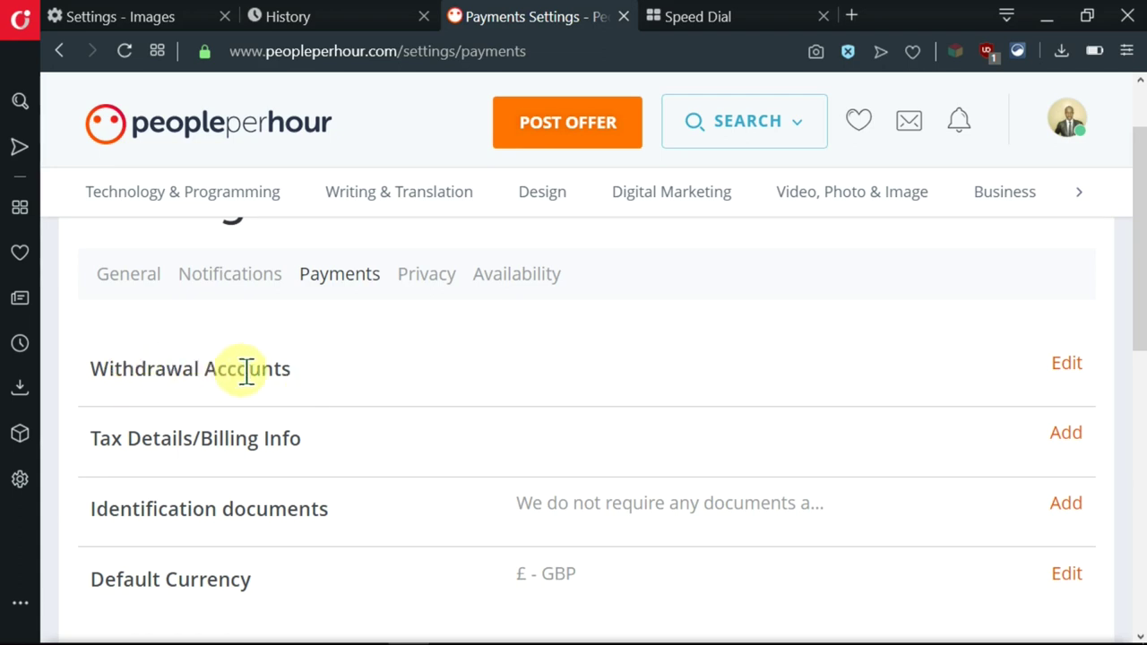
{"action": "left_click", "coordinate": [1066, 368]}
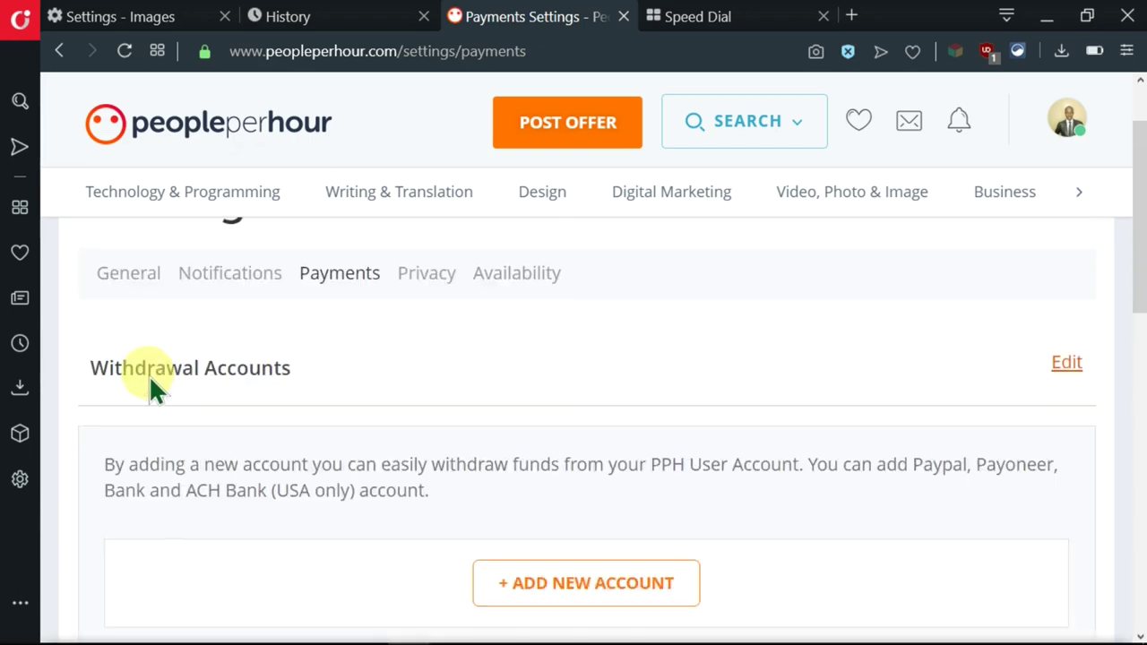
{"action": "scroll", "coordinate": [113, 436], "scroll_direction": "down", "scroll_amount": 1}
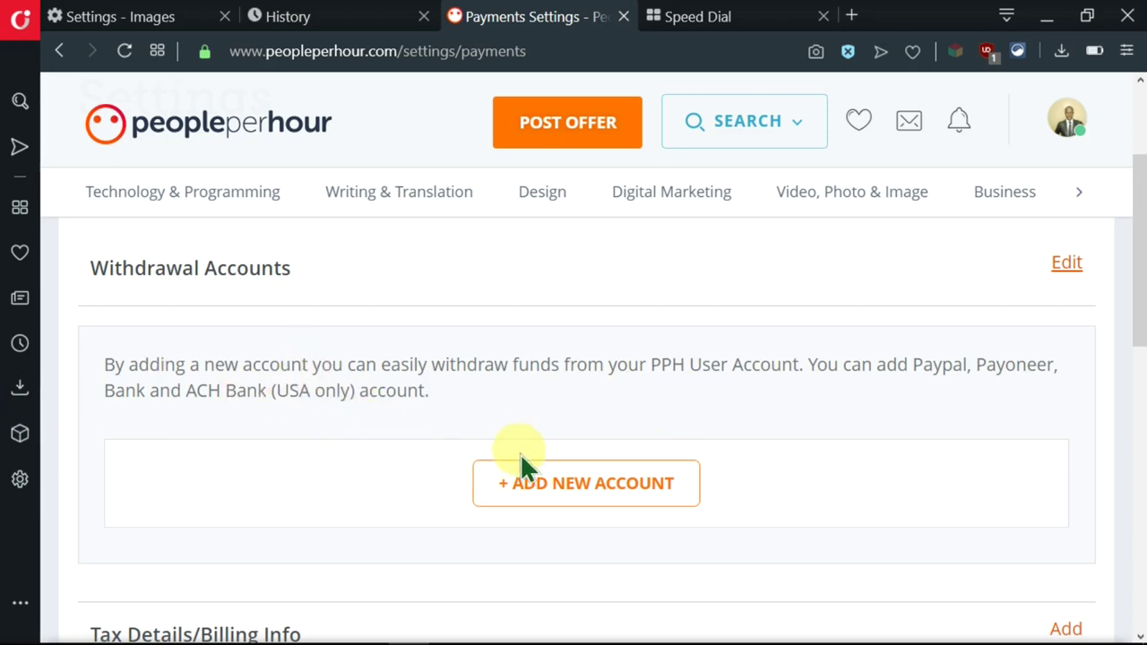
{"action": "left_click", "coordinate": [561, 495]}
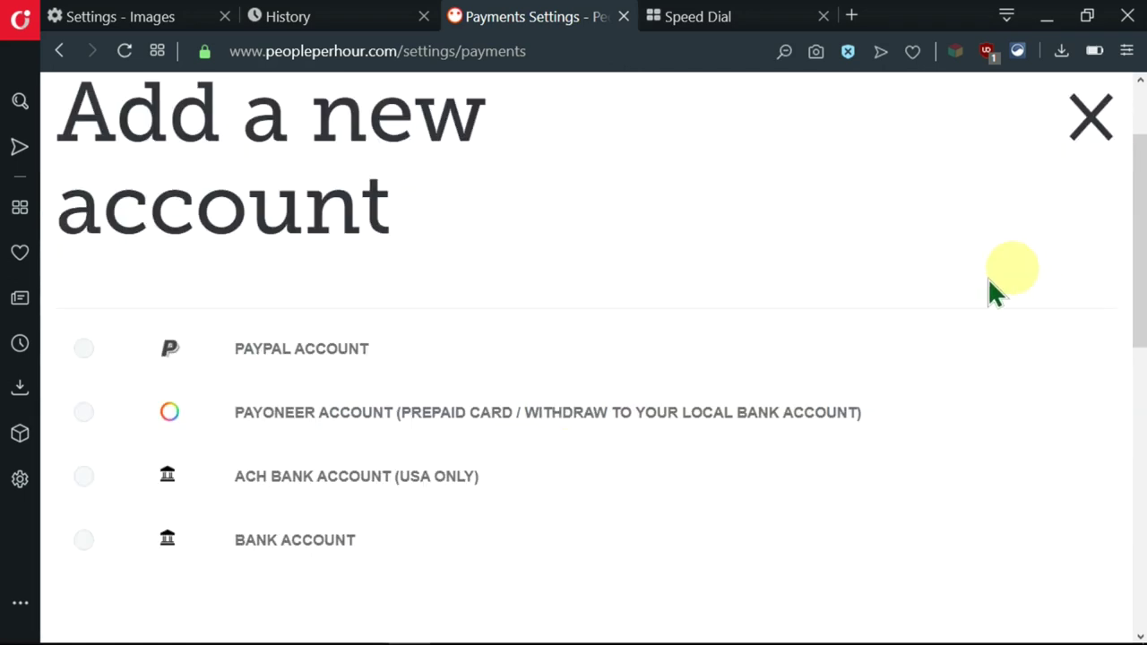
Choose PayPal Account as the new withdrawal account and proceed to the PayPal login page
{"action": "left_click", "coordinate": [90, 351]}
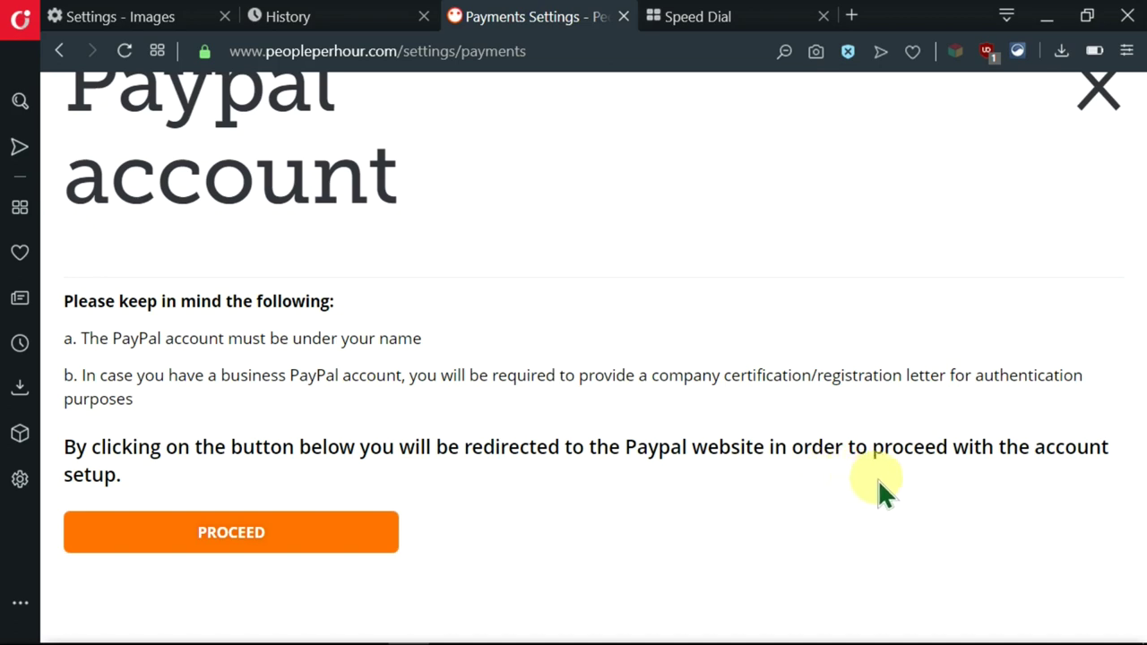
{"action": "left_click", "coordinate": [232, 533]}
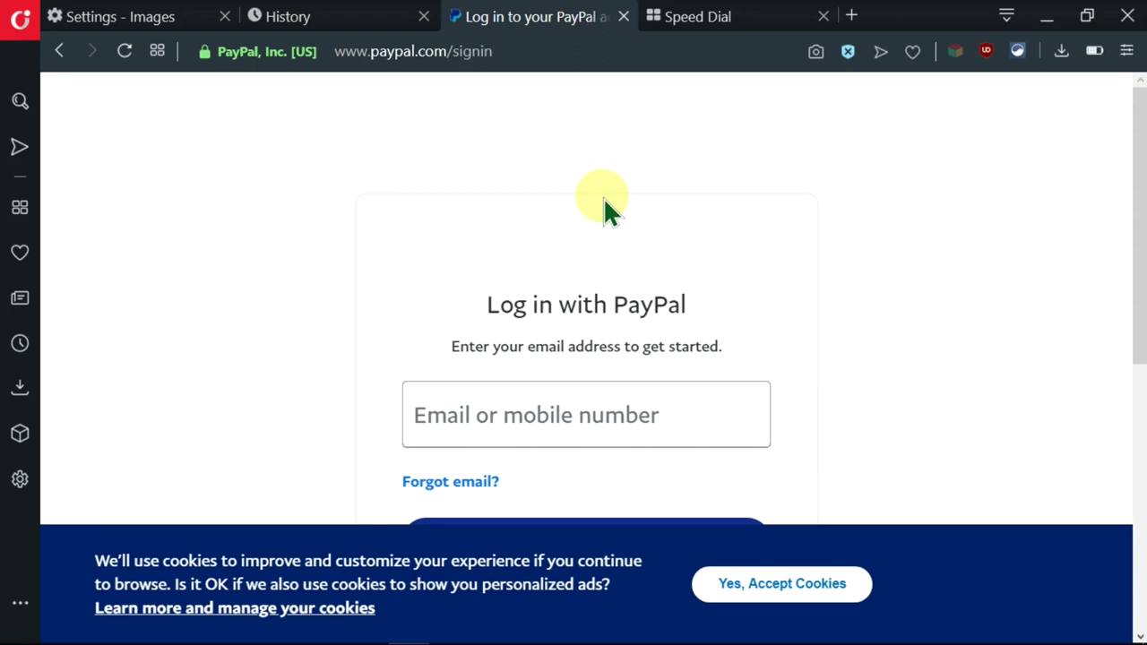
{"action": "scroll", "coordinate": [816, 283], "scroll_direction": "down", "scroll_amount": 3}
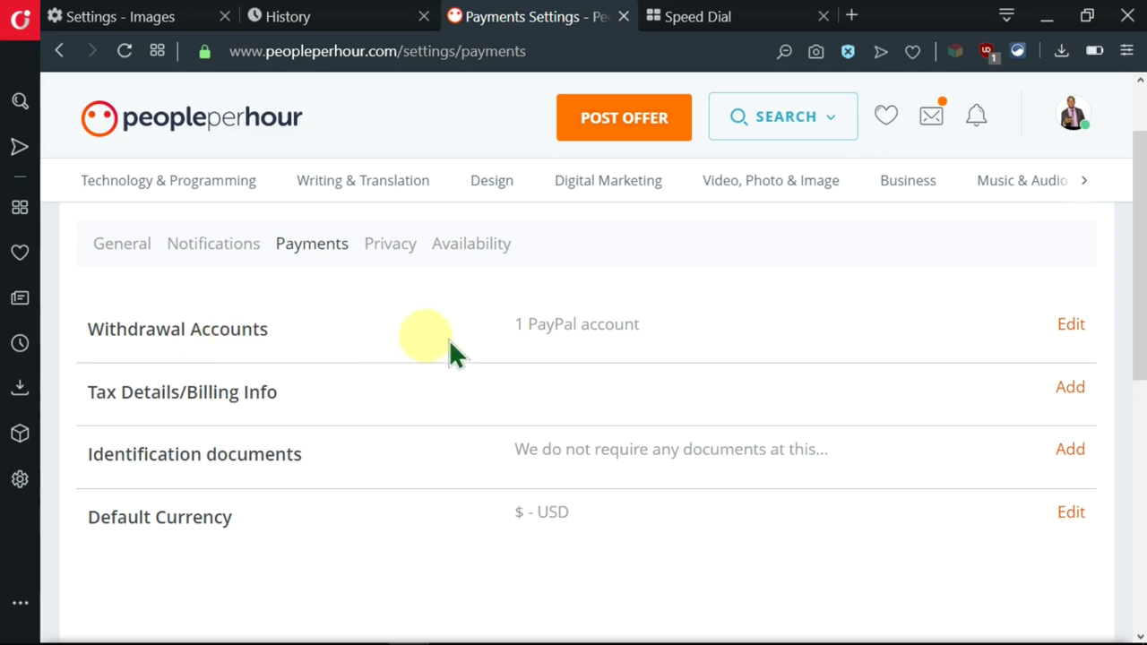
Edit the withdrawal accounts to add a Payoneer account, set its currency to £ GBP and proceed with the setup
{"action": "left_click", "coordinate": [1068, 327]}
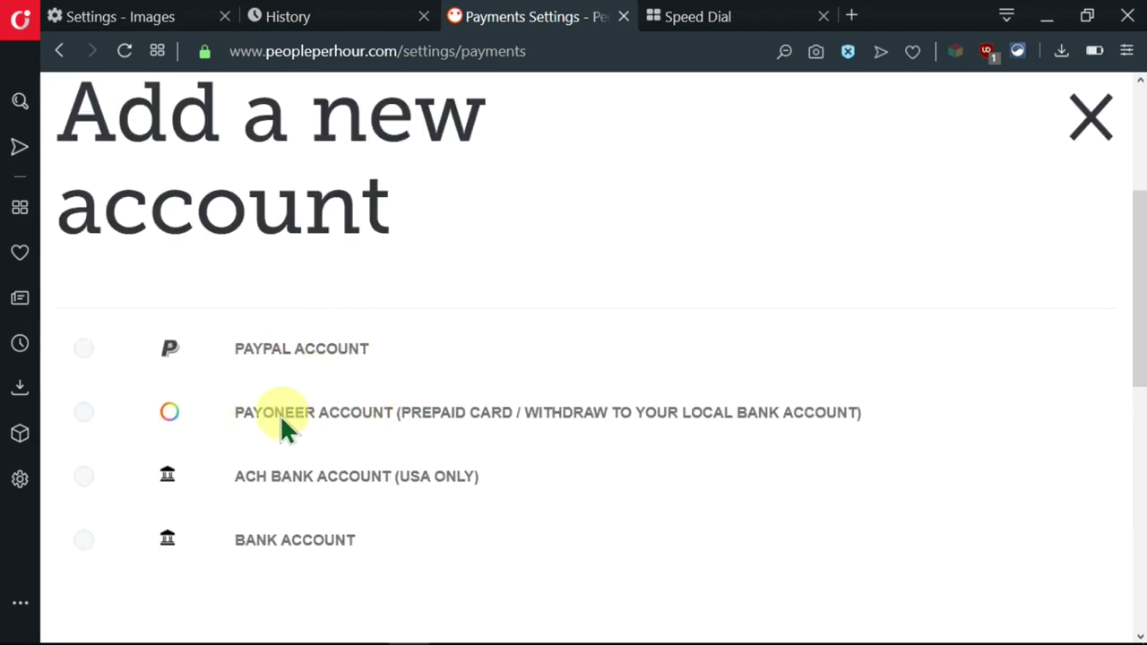
{"action": "left_click", "coordinate": [81, 414]}
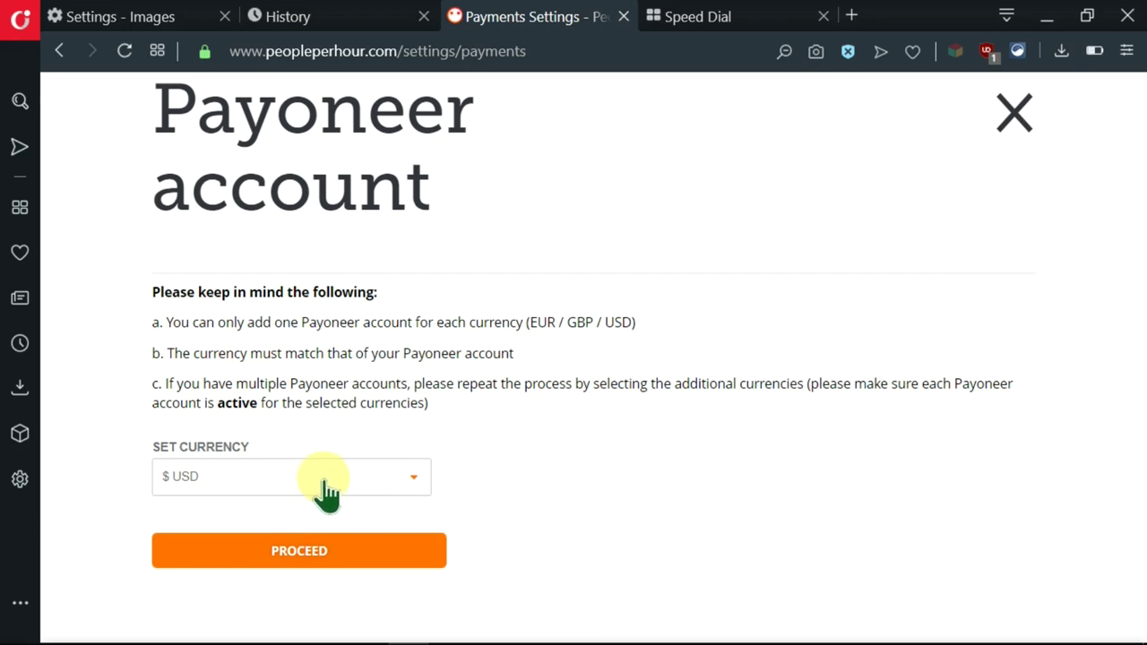
{"action": "left_click", "coordinate": [360, 483]}
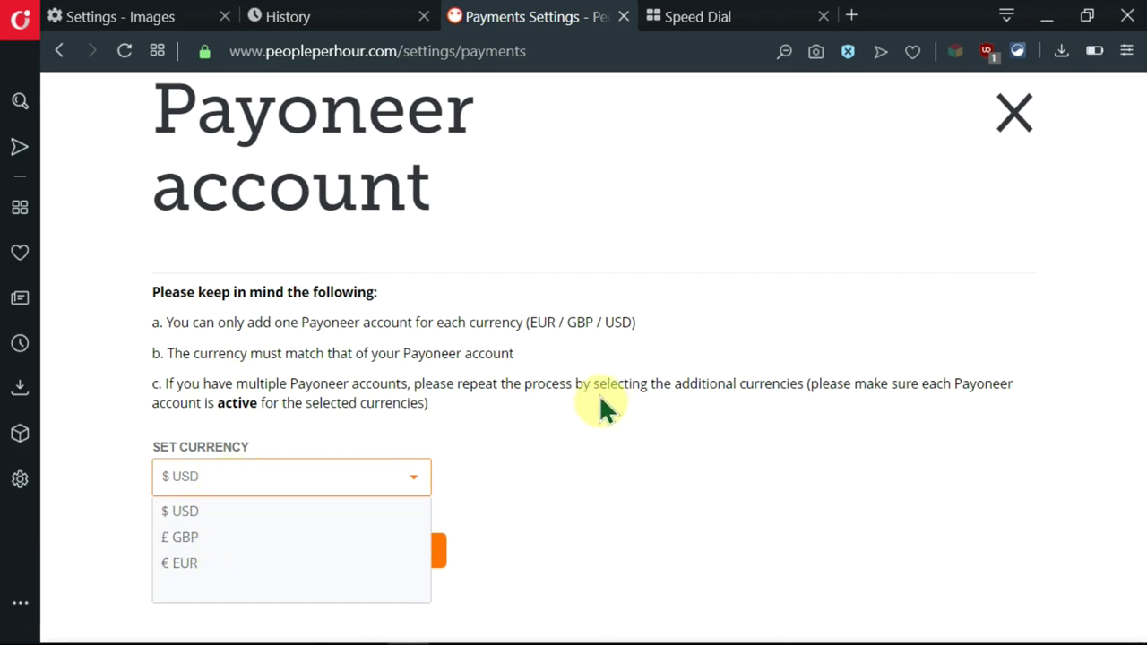
{"action": "left_click", "coordinate": [556, 340]}
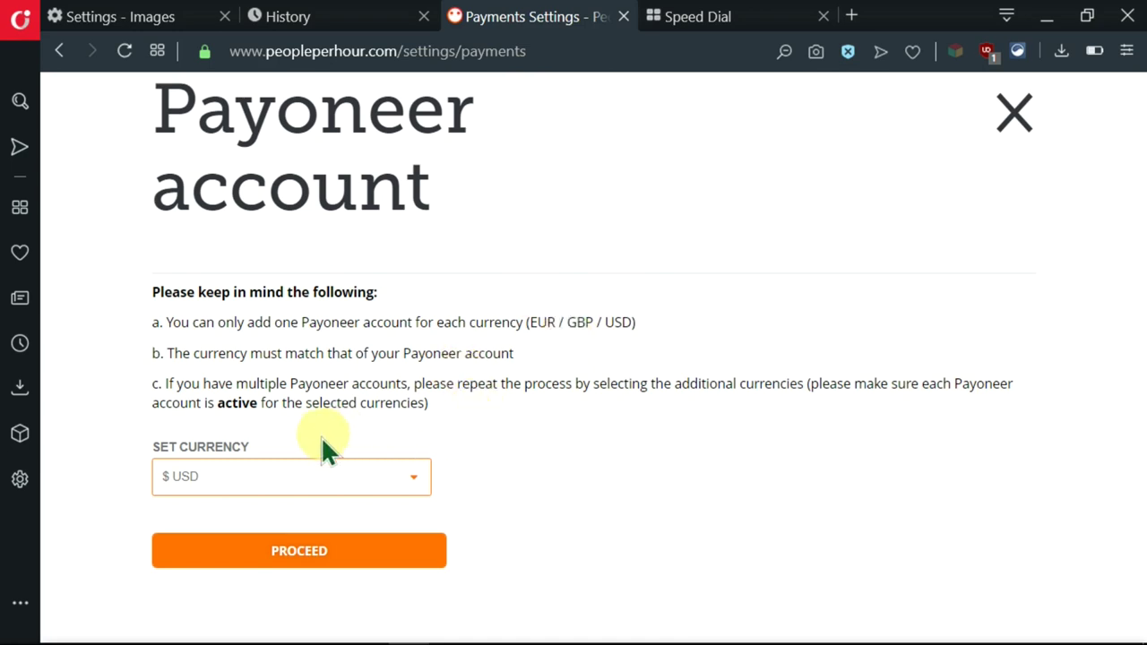
{"action": "left_click", "coordinate": [368, 467]}
{"action": "left_click", "coordinate": [371, 479]}
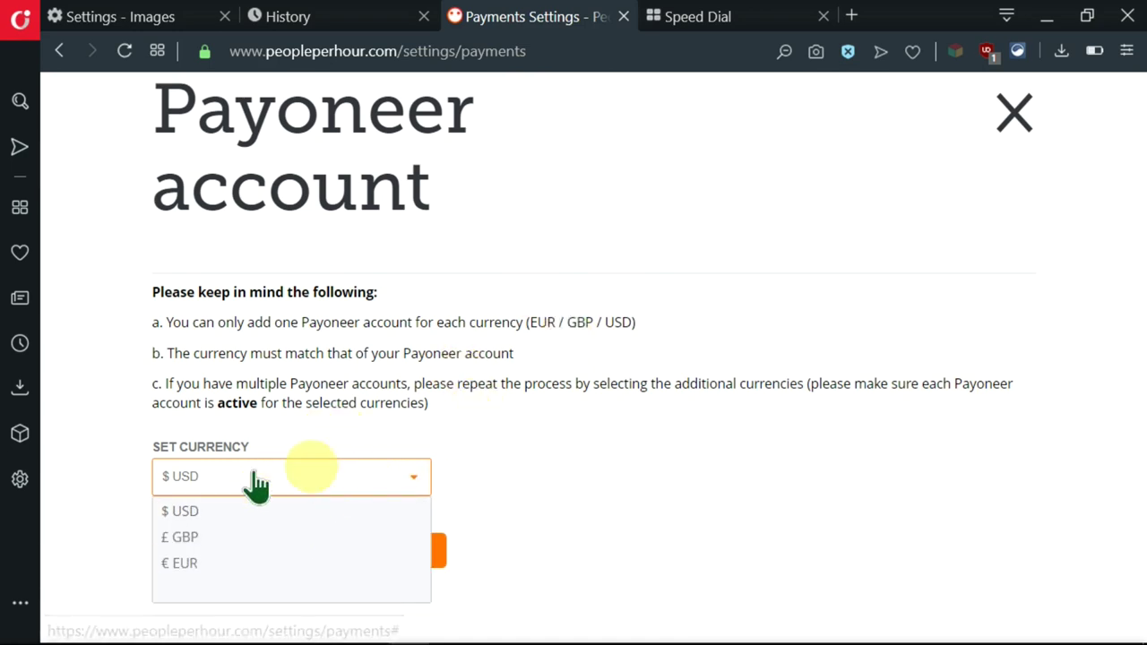
{"action": "left_click", "coordinate": [206, 537]}
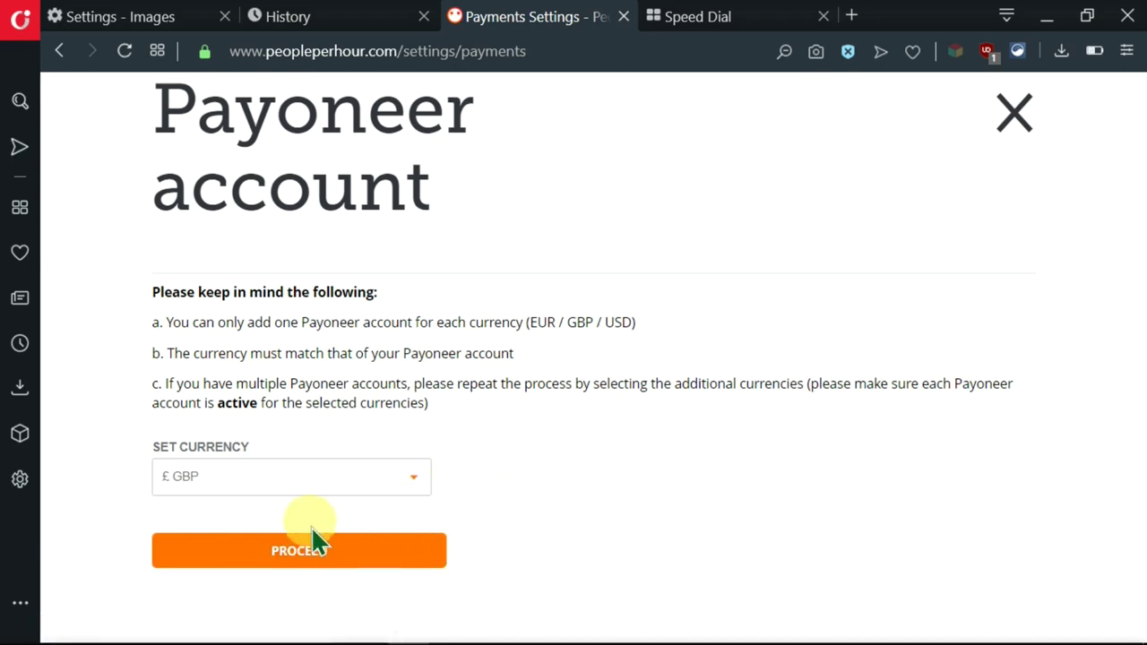
{"action": "left_click", "coordinate": [305, 554]}
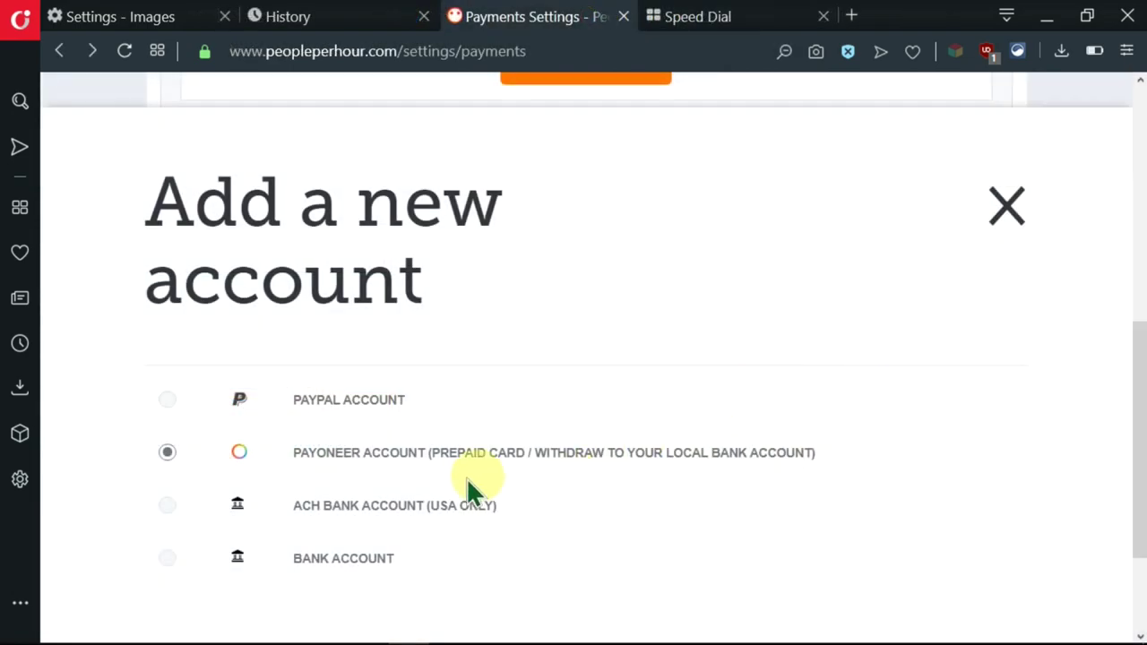
Choose ACH Bank Account (USA only) to examine its account form and document requirements
{"action": "left_click", "coordinate": [176, 506]}
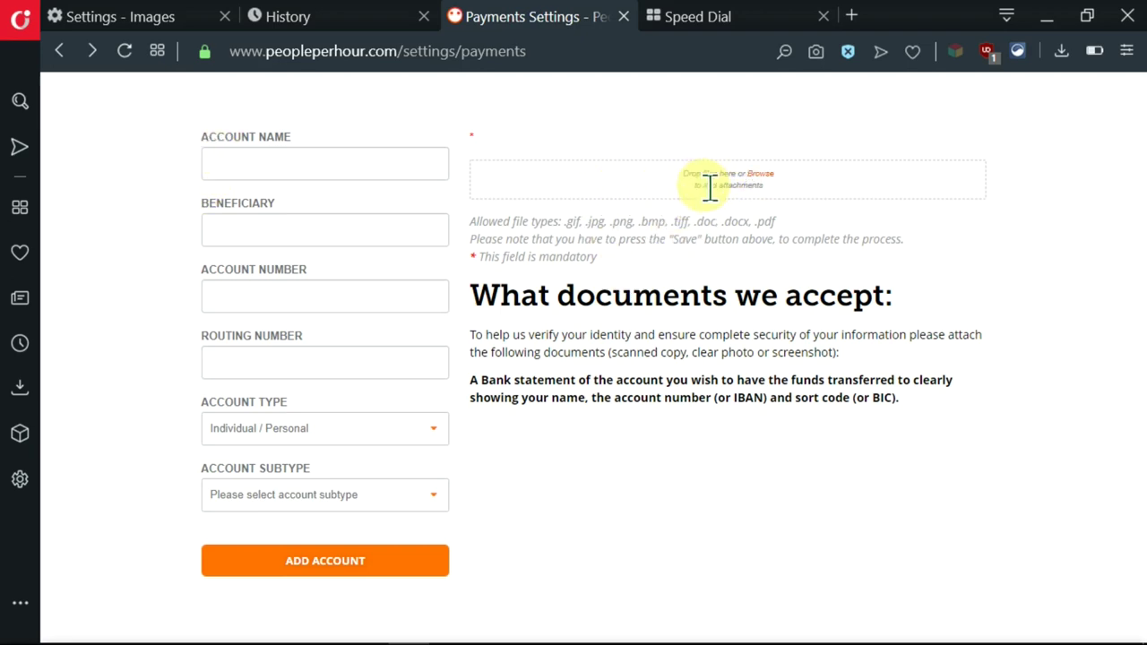
{"action": "left_click", "coordinate": [326, 560]}
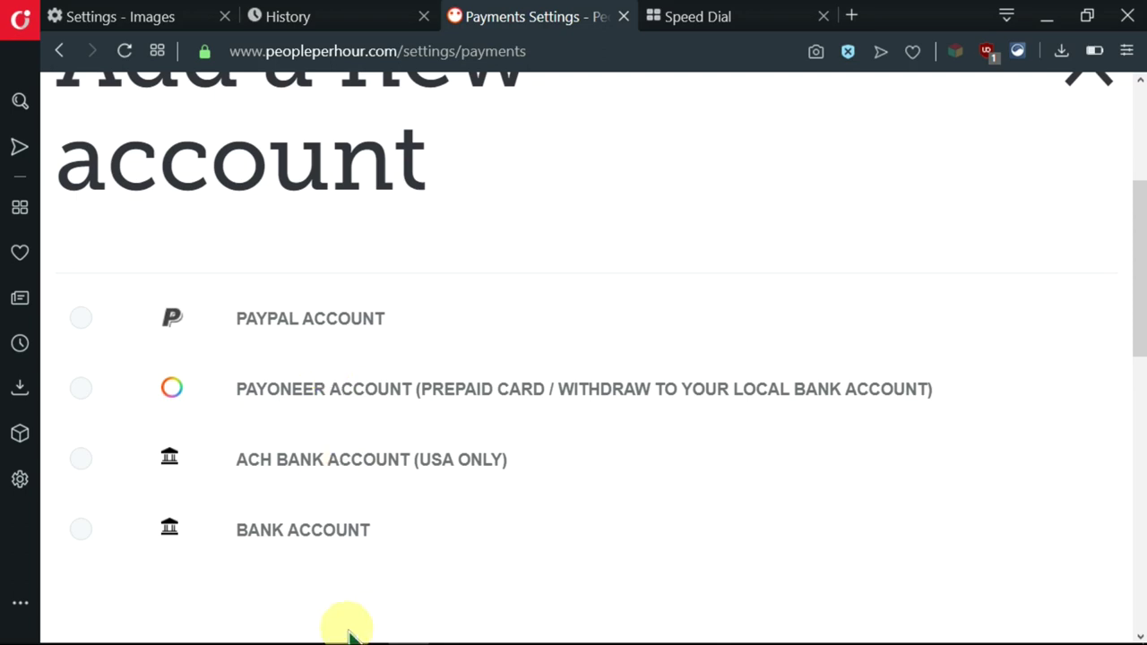
Choose Bank Account as the withdrawal account, proceed with Kenya as the bank's country and check the available receive currencies
{"action": "left_click", "coordinate": [83, 531]}
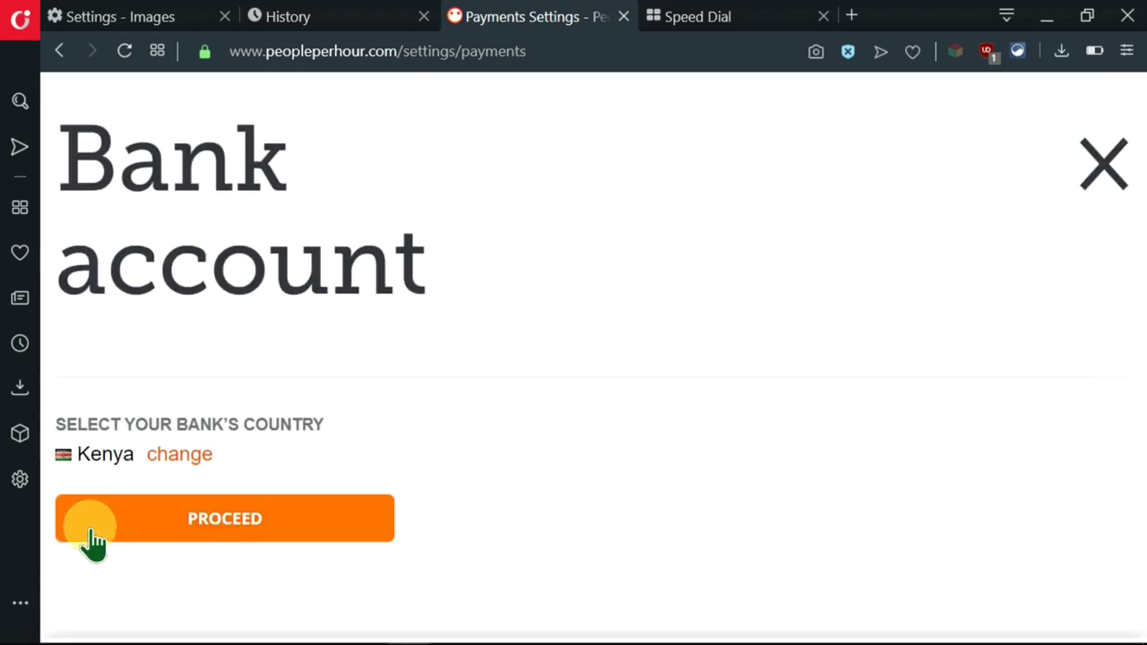
{"action": "left_click", "coordinate": [294, 523]}
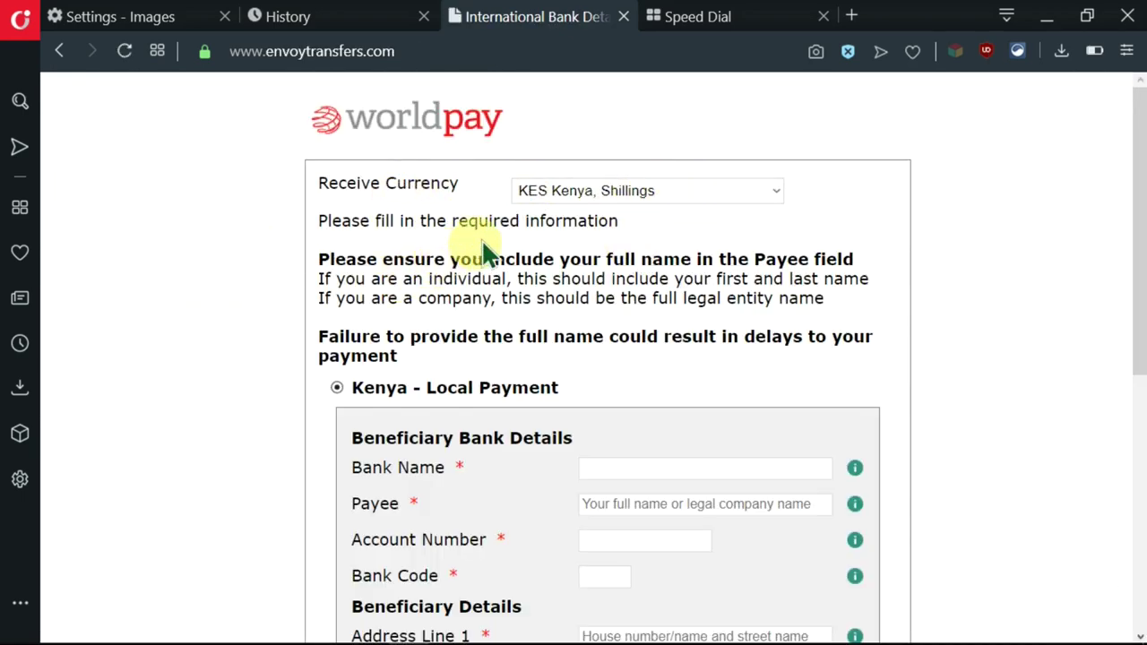
{"action": "left_click", "coordinate": [775, 196]}
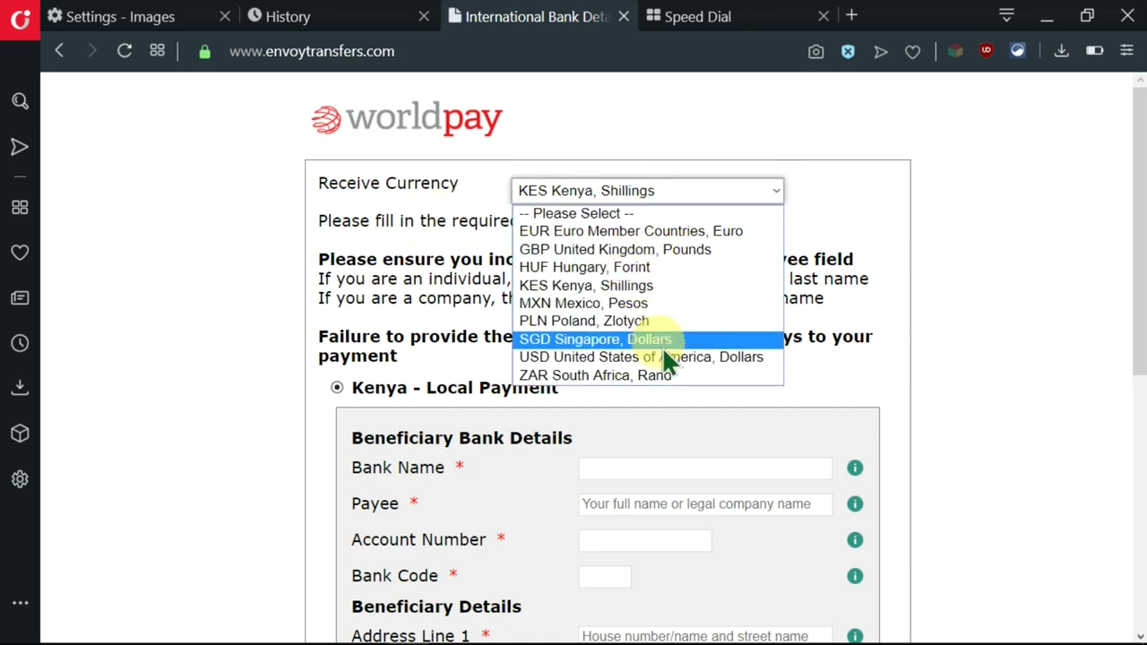
{"action": "left_click", "coordinate": [350, 385]}
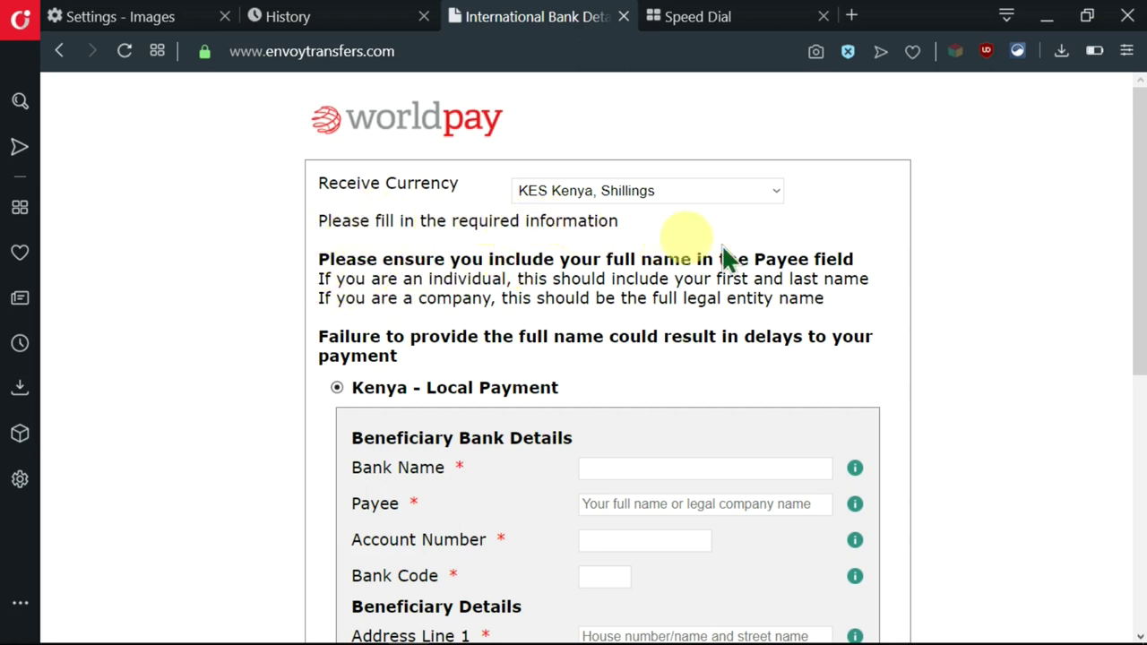
Examine the beneficiary bank details and beneficiary details required by the Kenya local payment form
{"action": "scroll", "coordinate": [256, 224], "scroll_direction": "down", "scroll_amount": 3}
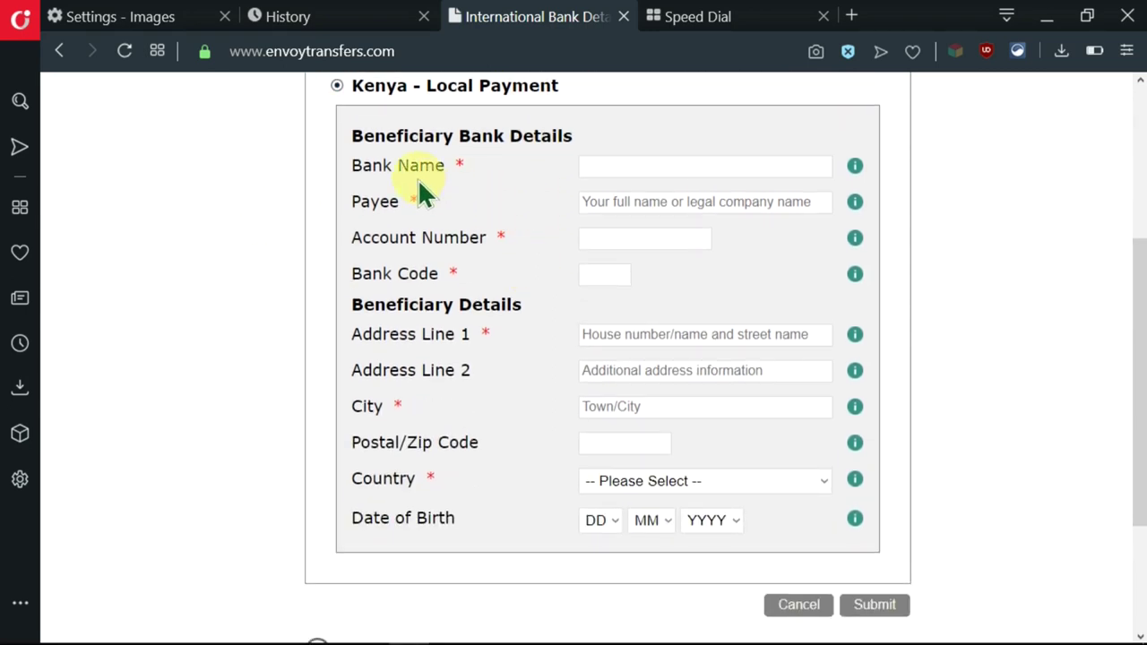
{"action": "left_click", "coordinate": [617, 165]}
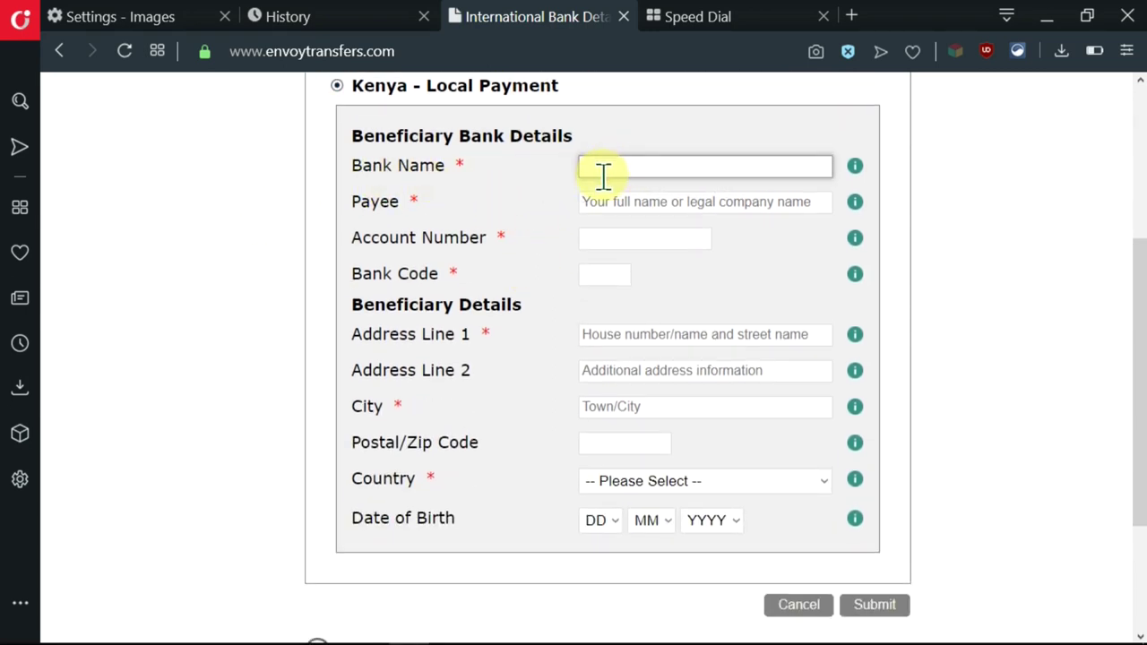
{"action": "scroll", "coordinate": [592, 185], "scroll_direction": "down", "scroll_amount": 1}
{"action": "key", "text": "Tab"}
{"action": "key", "text": "Tab"}
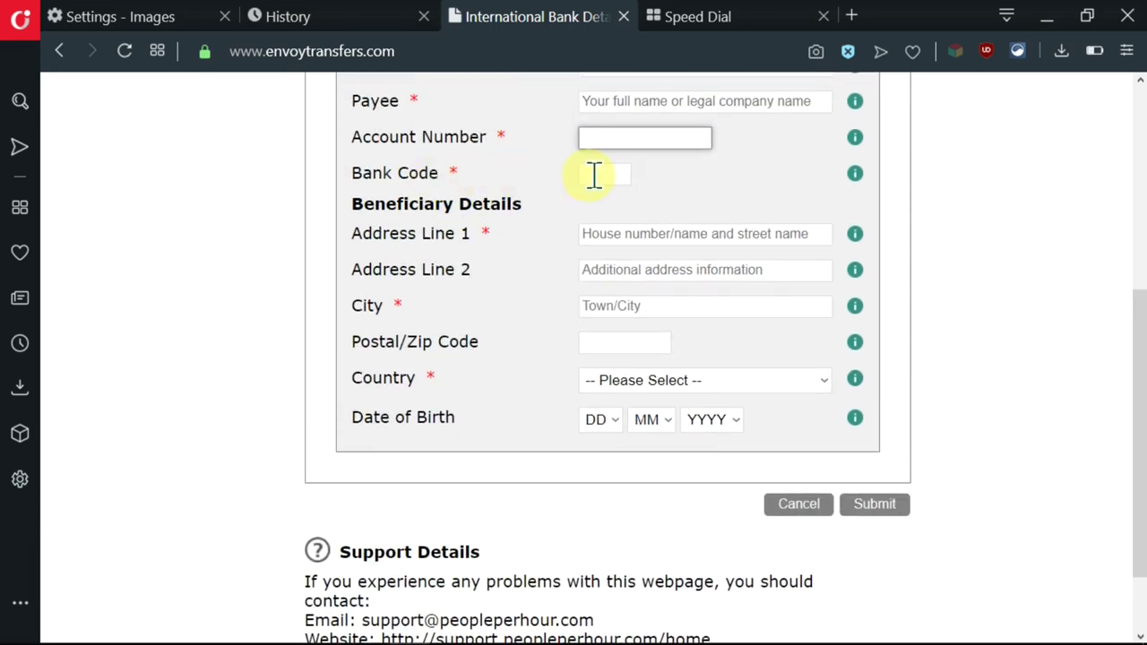
{"action": "left_click", "coordinate": [592, 173]}
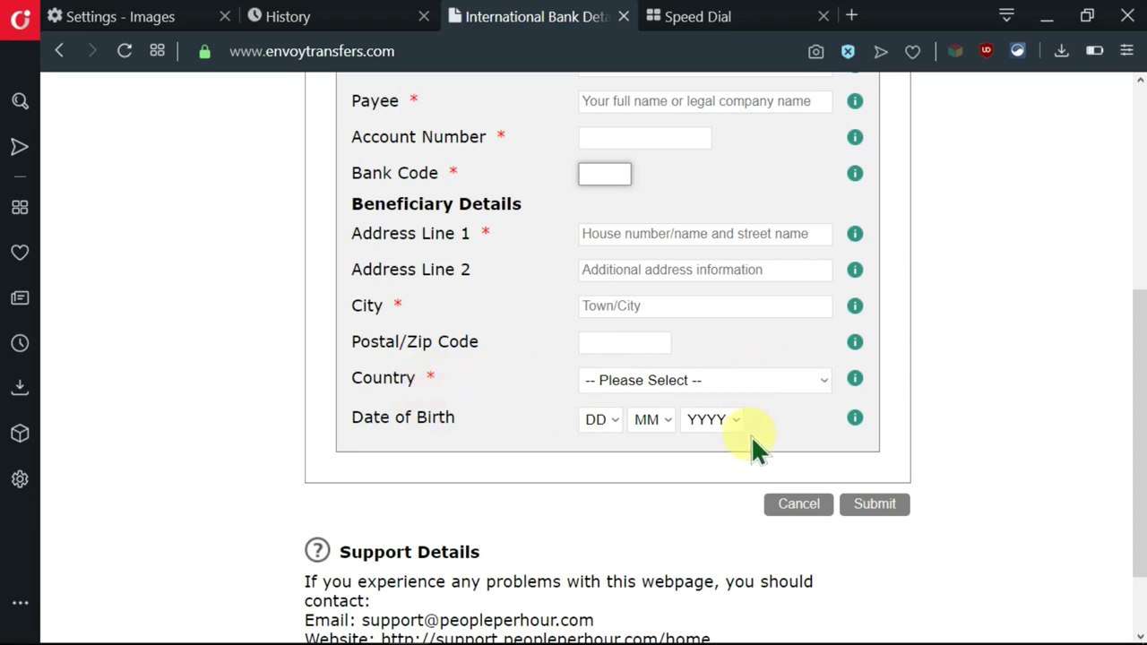
{"action": "scroll", "coordinate": [751, 439], "scroll_direction": "down", "scroll_amount": 2}
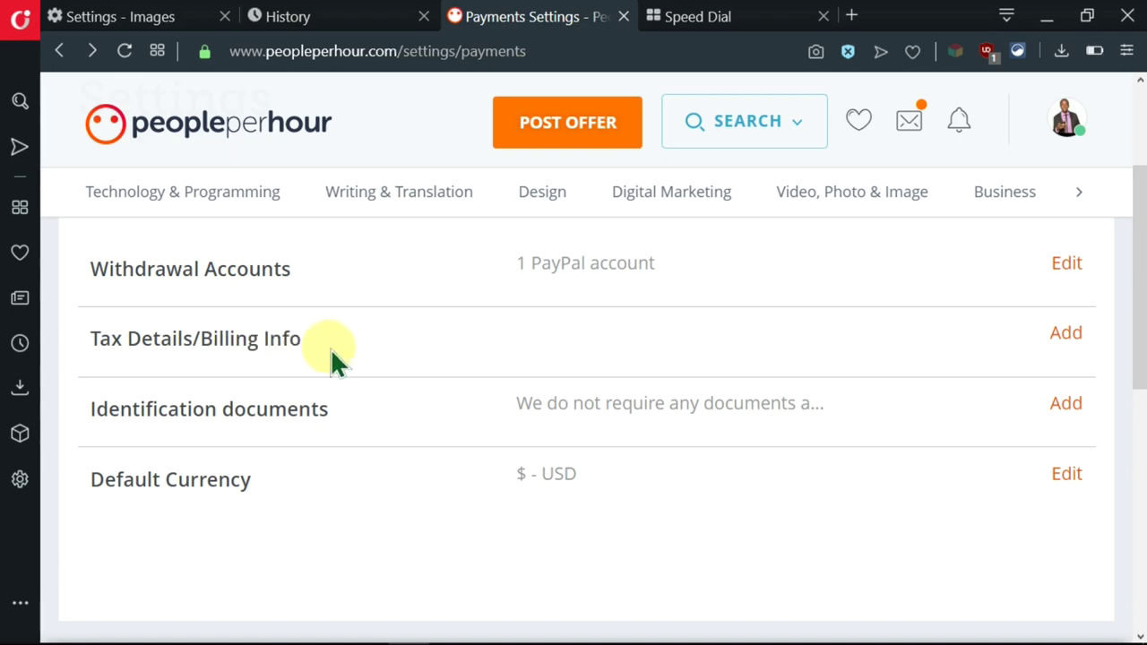
Start adding Tax Details/Billing Info on the PeoplePerHour payment settings and check the VAT registration choices
{"action": "left_click", "coordinate": [1066, 336]}
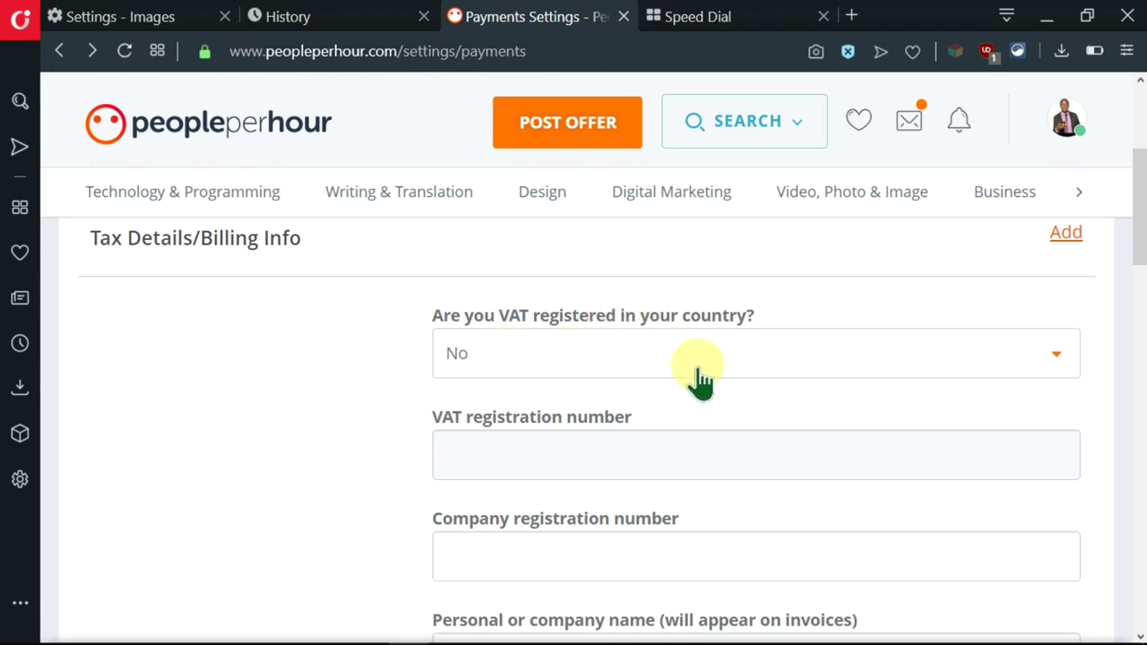
{"action": "scroll", "coordinate": [693, 379], "scroll_direction": "down", "scroll_amount": 1}
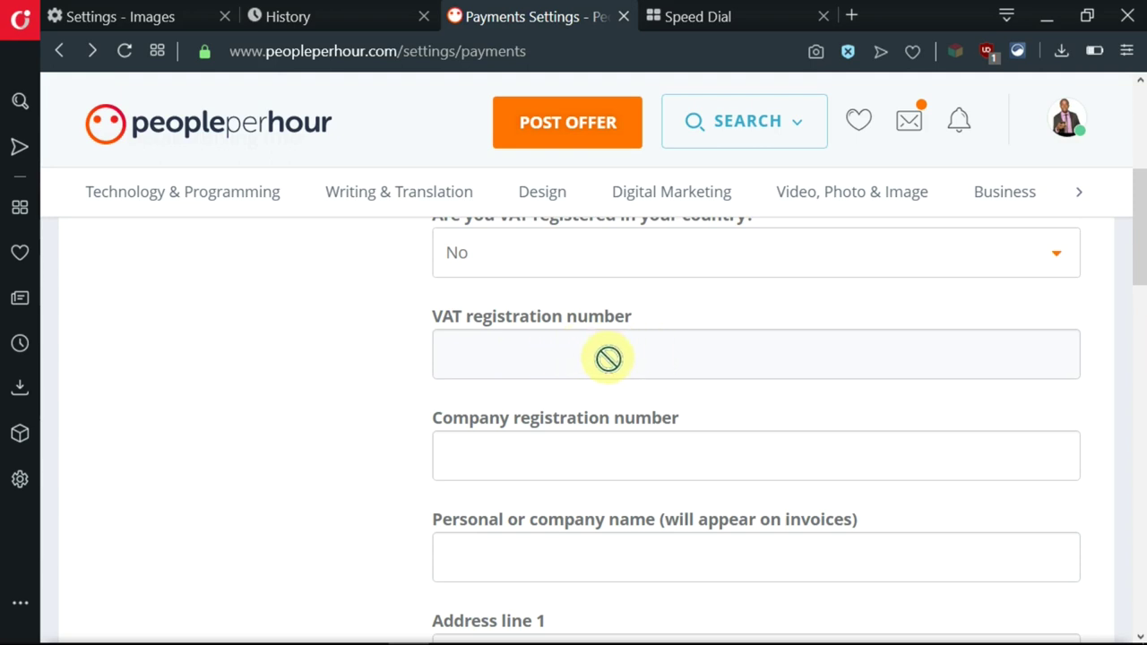
{"action": "scroll", "coordinate": [612, 358], "scroll_direction": "down", "scroll_amount": 1}
{"action": "scroll", "coordinate": [615, 358], "scroll_direction": "up", "scroll_amount": 2}
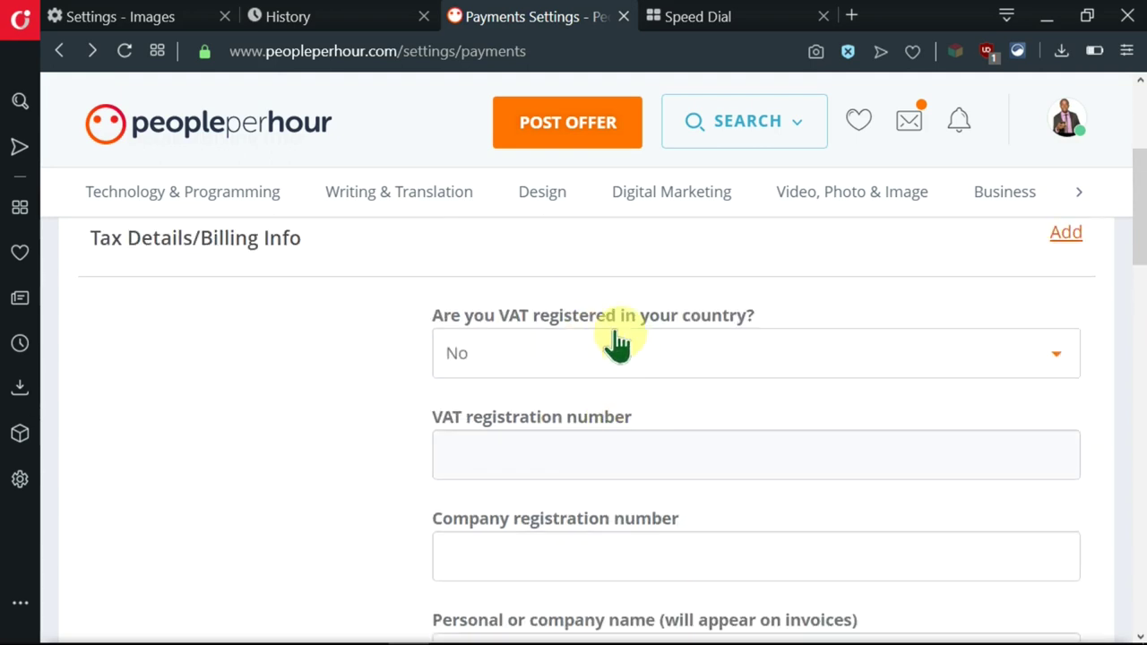
{"action": "left_click", "coordinate": [569, 363]}
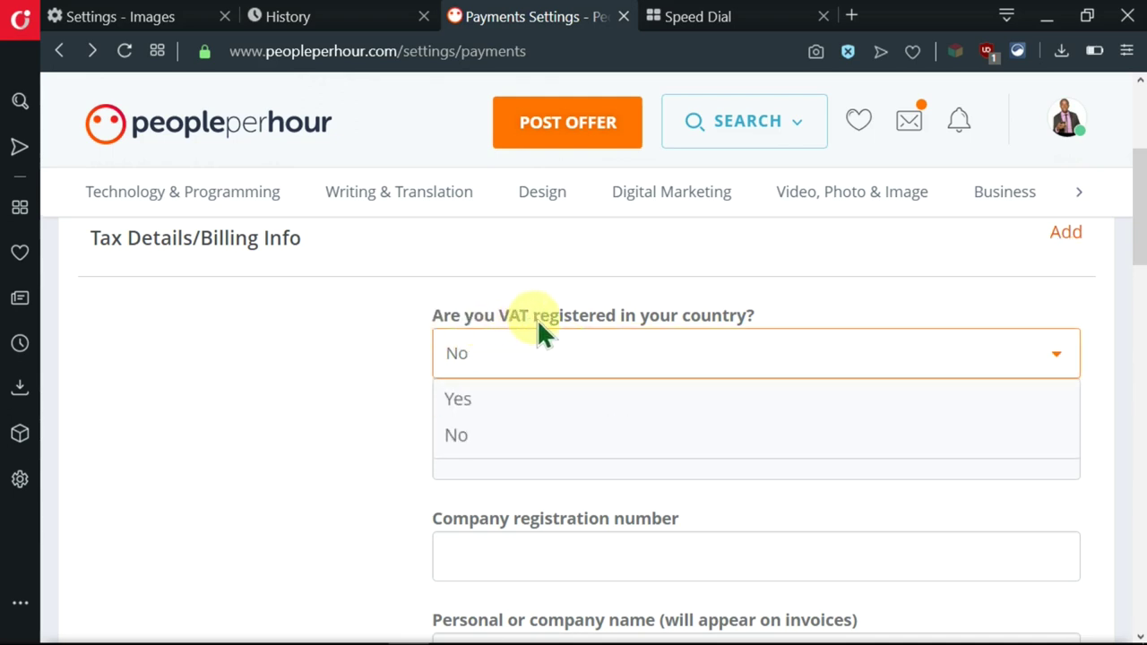
{"action": "left_click", "coordinate": [545, 321]}
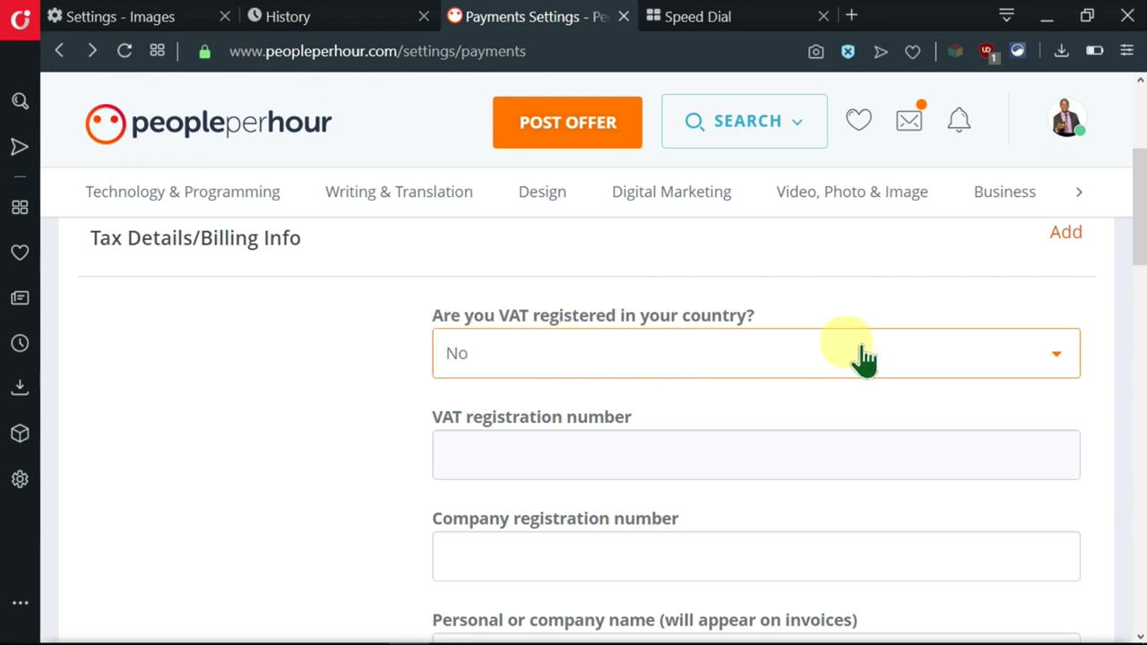
Review the name, address, country and contact fields of the billing form, then save the form
{"action": "scroll", "coordinate": [968, 373], "scroll_direction": "down", "scroll_amount": 5}
{"action": "key", "text": "Tab"}
{"action": "key", "text": "Tab"}
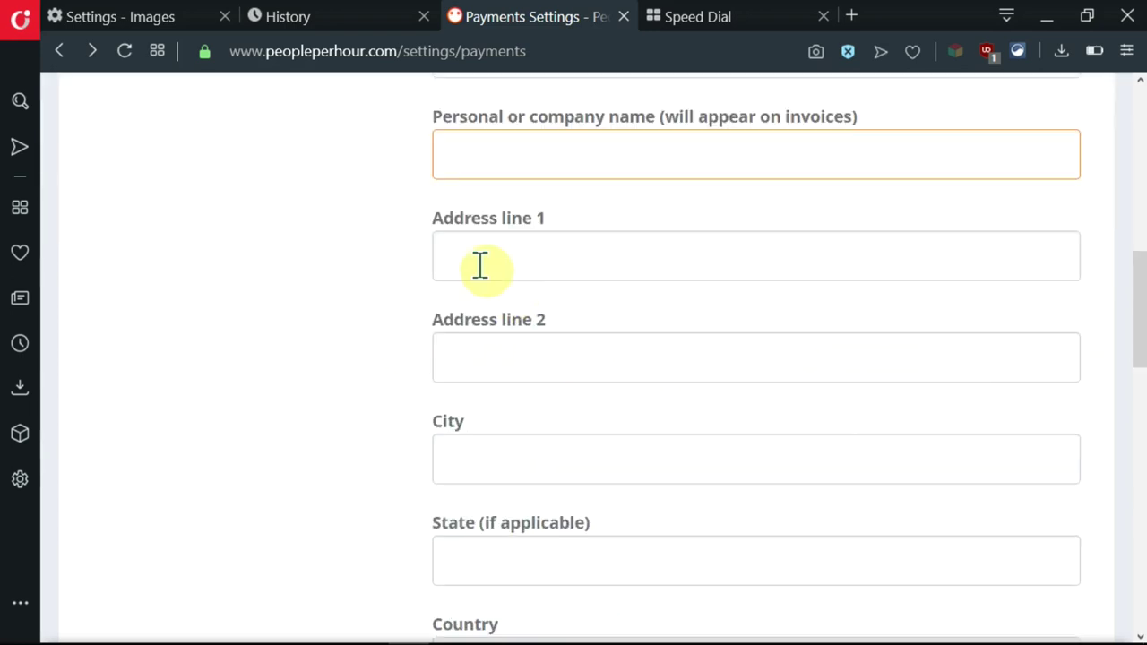
{"action": "scroll", "coordinate": [507, 344], "scroll_direction": "down", "scroll_amount": 1}
{"action": "scroll", "coordinate": [519, 399], "scroll_direction": "down", "scroll_amount": 2}
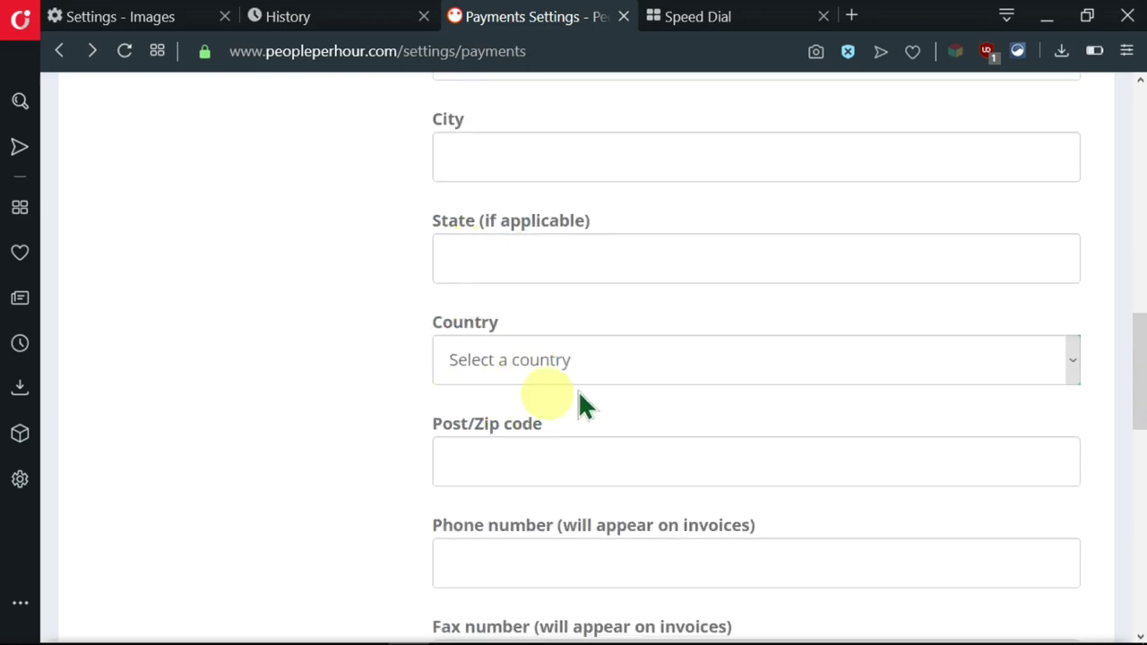
{"action": "scroll", "coordinate": [529, 399], "scroll_direction": "down", "scroll_amount": 2}
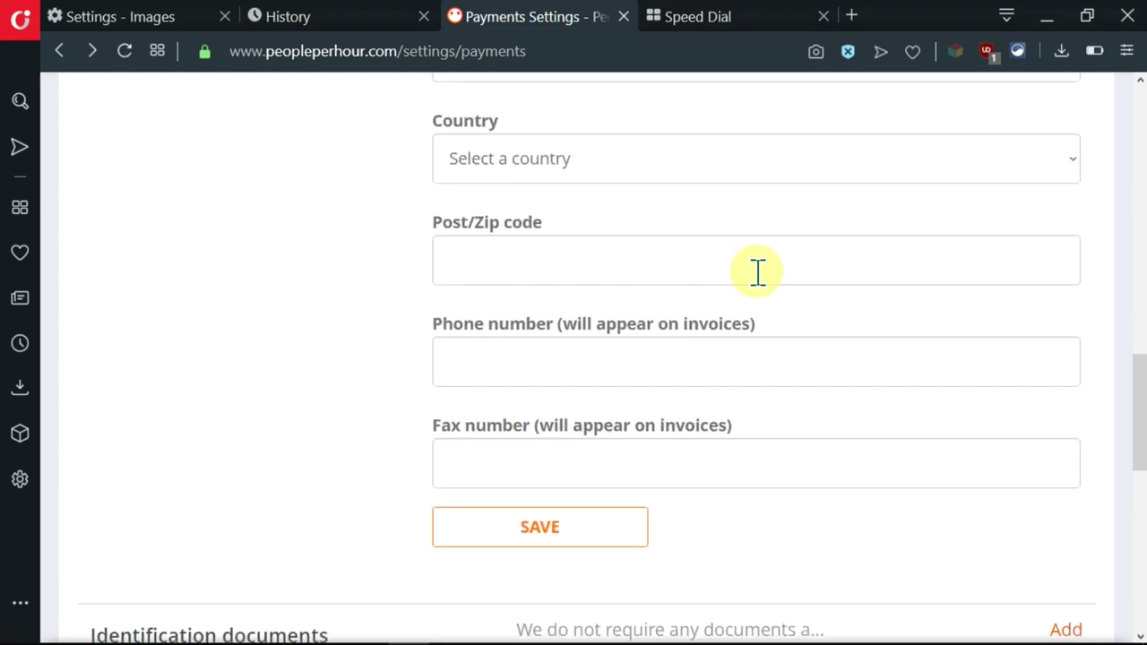
{"action": "left_click", "coordinate": [578, 535]}
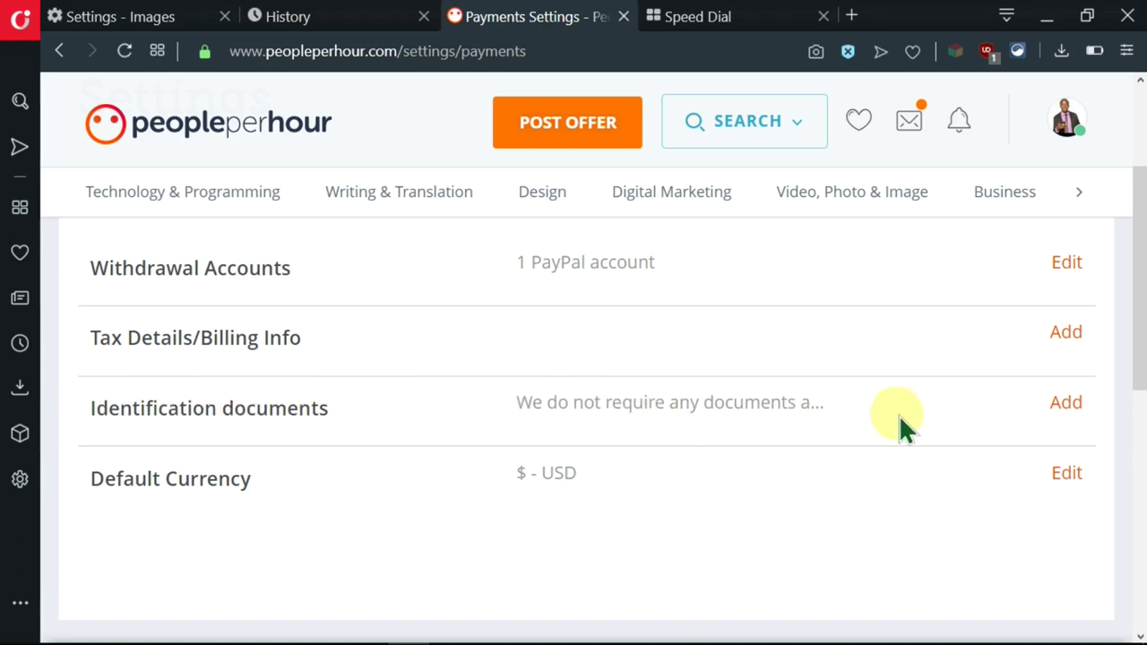
Open the Identification documents section to check which documents are required
{"action": "left_click", "coordinate": [1066, 405]}
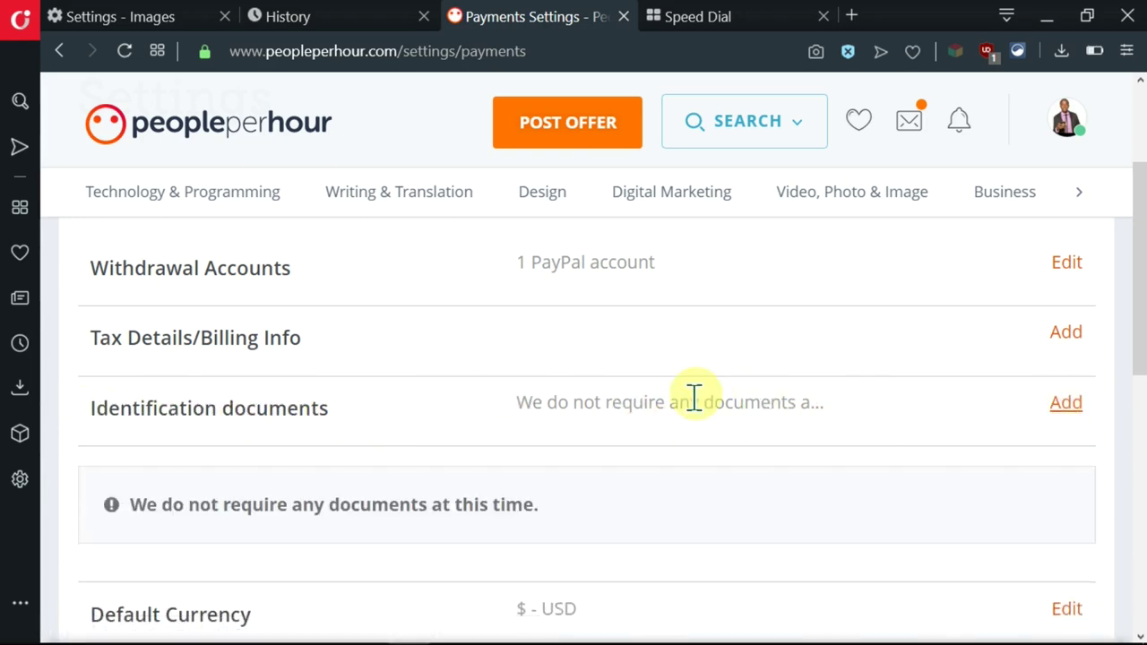
{"action": "scroll", "coordinate": [826, 407], "scroll_direction": "down", "scroll_amount": 1}
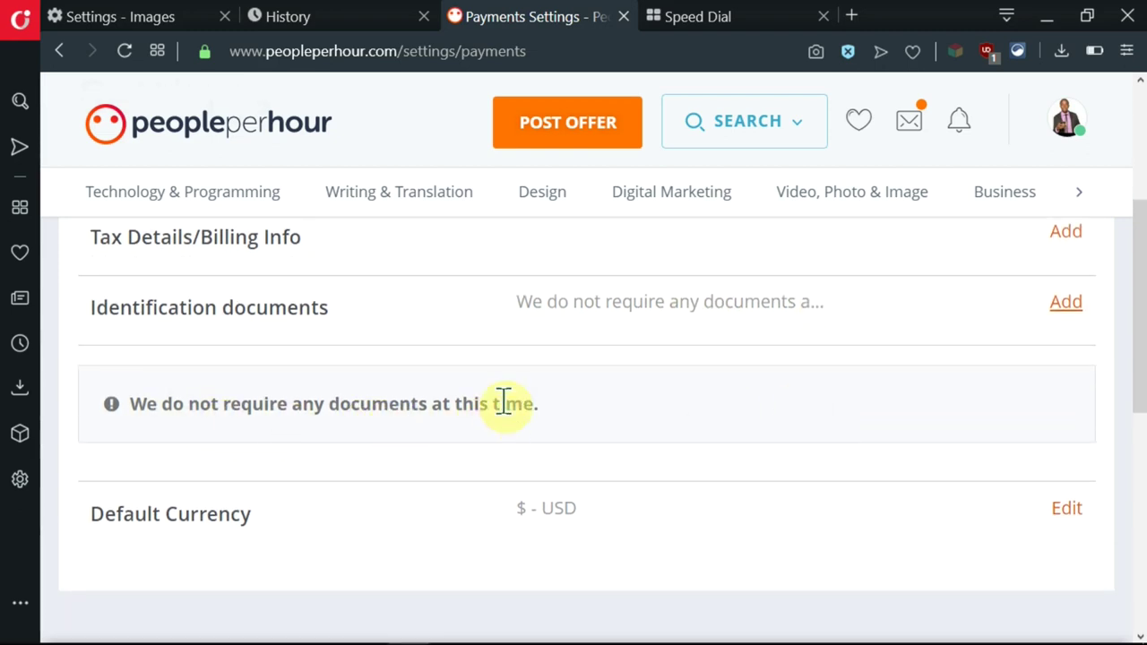
{"action": "scroll", "coordinate": [556, 390], "scroll_direction": "down", "scroll_amount": 1}
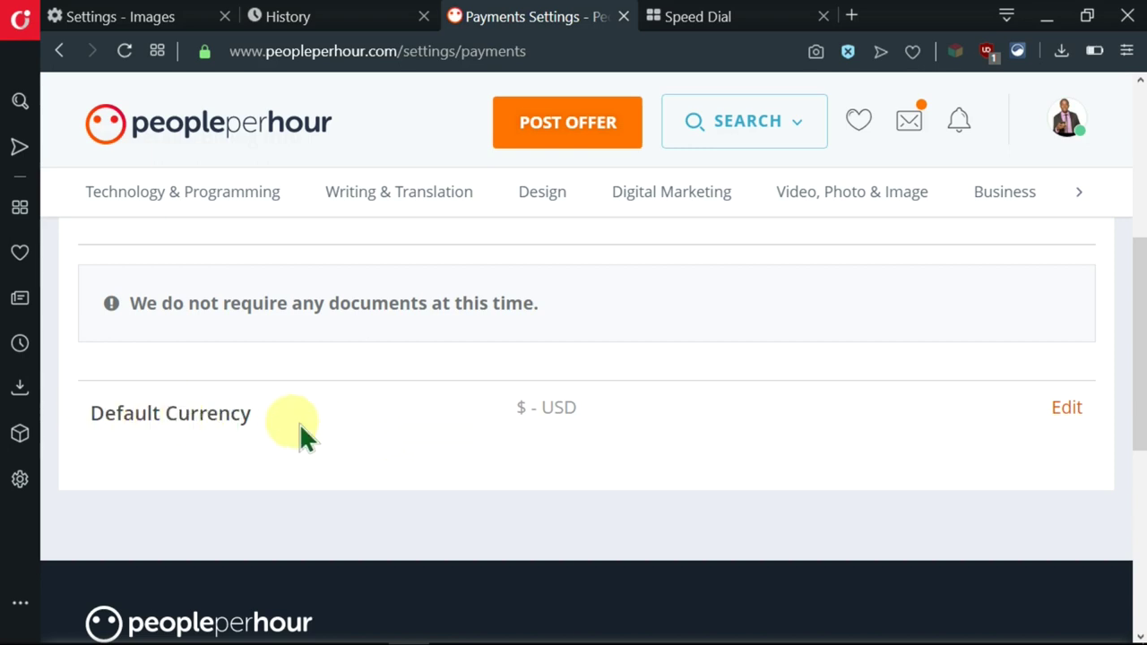
Open Default Currency for editing, check the currency choices and save it as $ USD
{"action": "left_click", "coordinate": [1063, 409]}
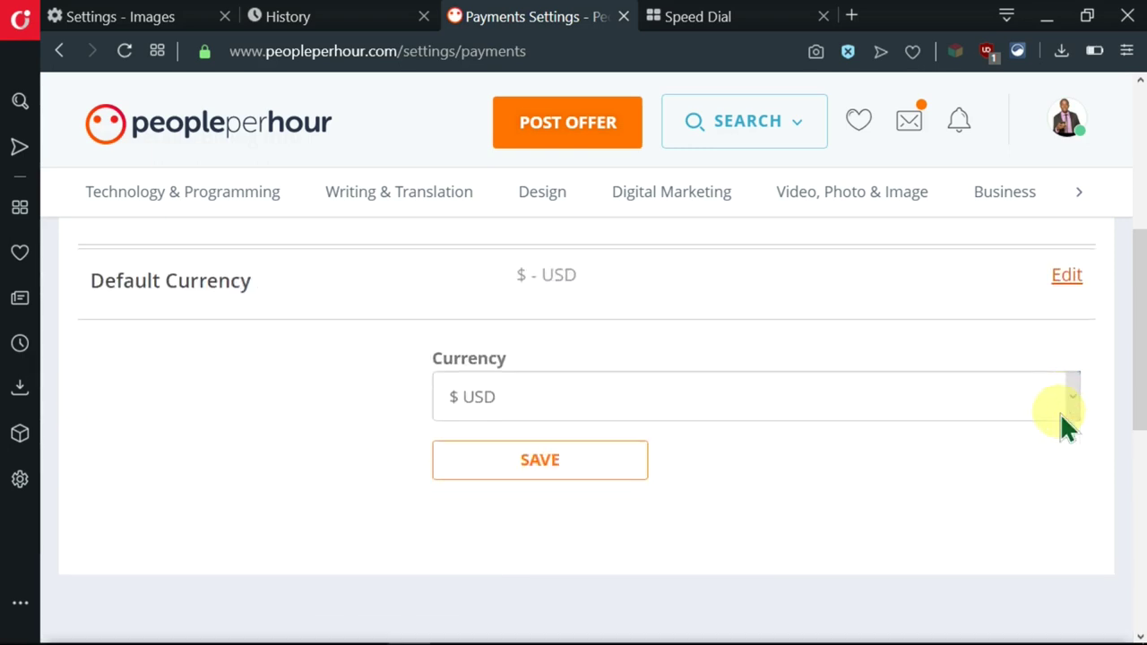
{"action": "left_click", "coordinate": [623, 405]}
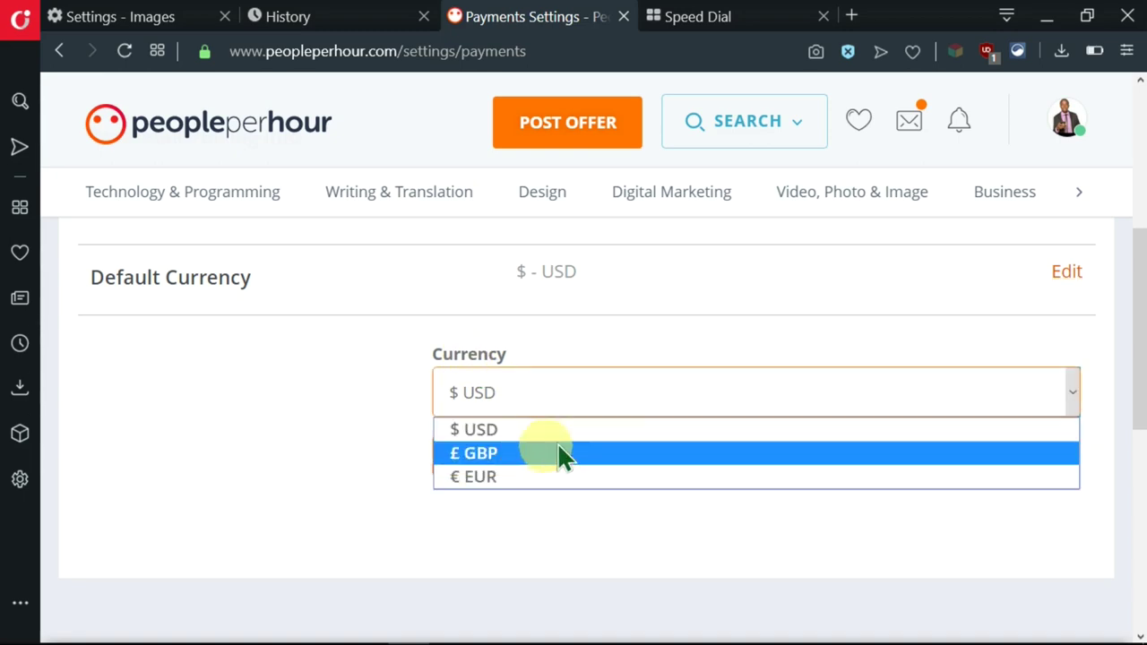
{"action": "left_click", "coordinate": [1075, 401]}
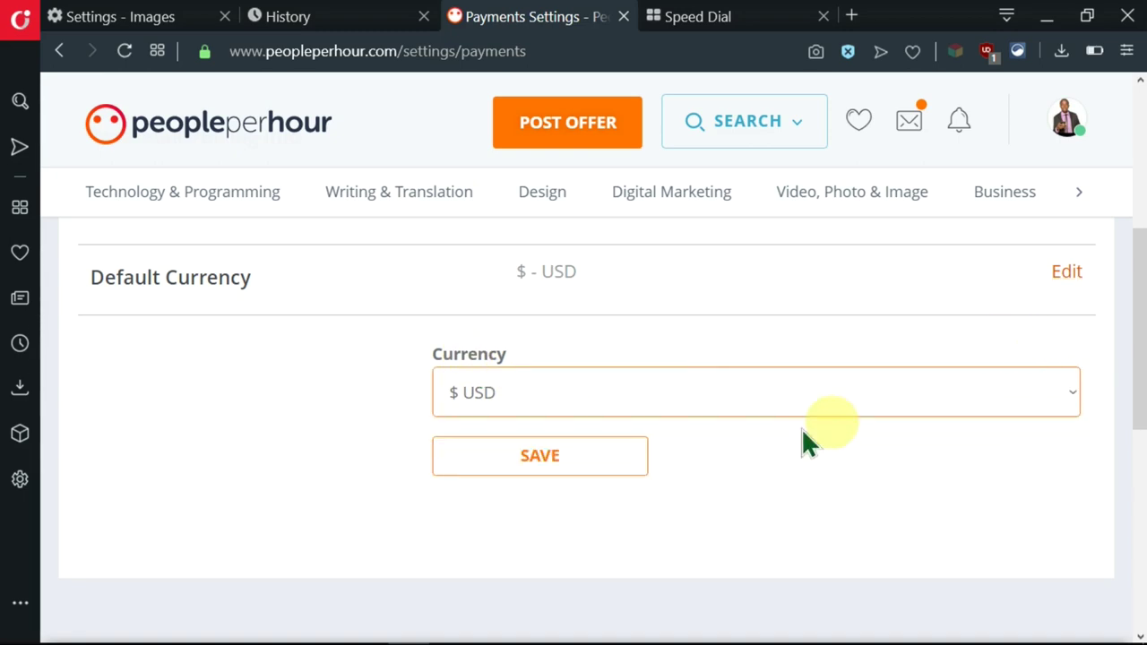
{"action": "left_click", "coordinate": [540, 458]}
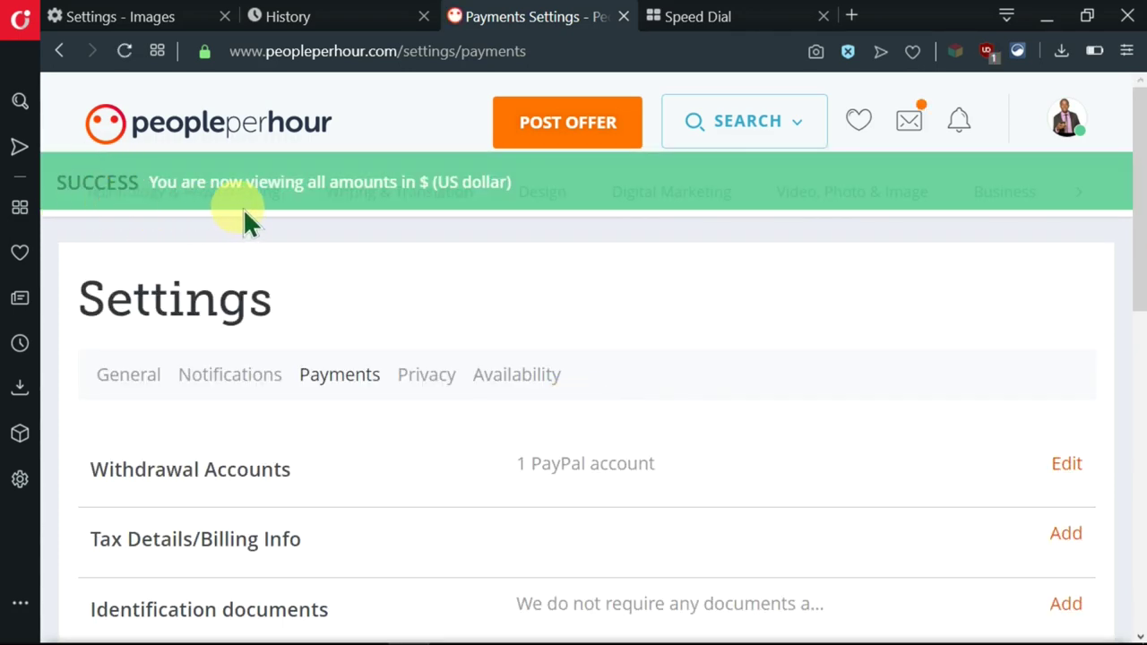
{"action": "mouse_move", "coordinate": [399, 204]}
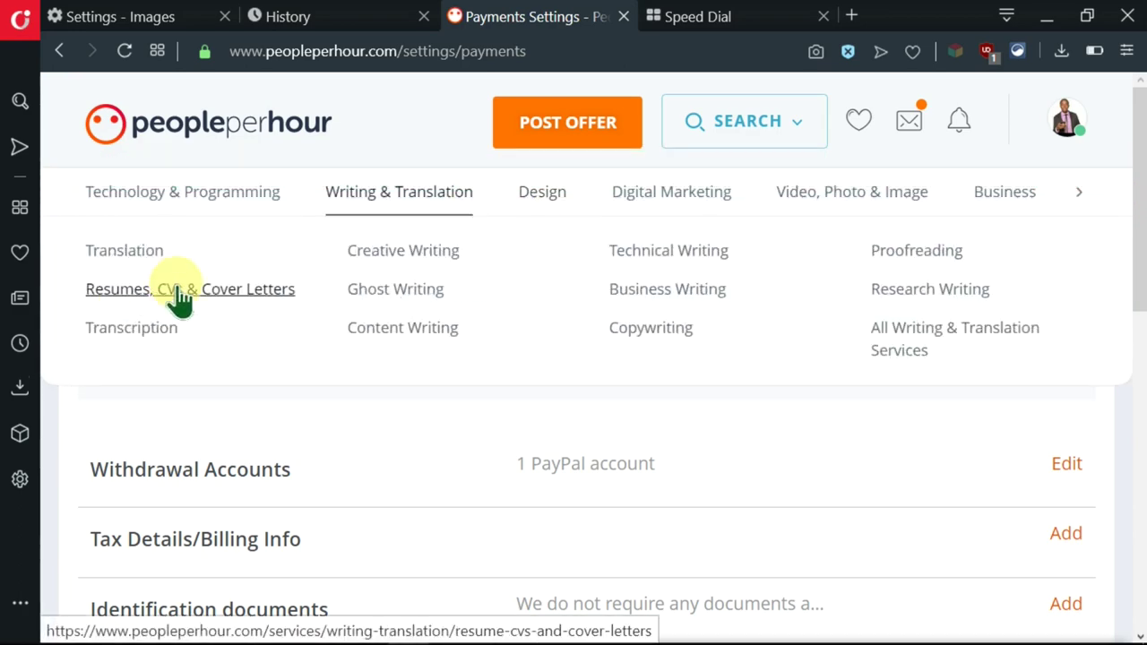